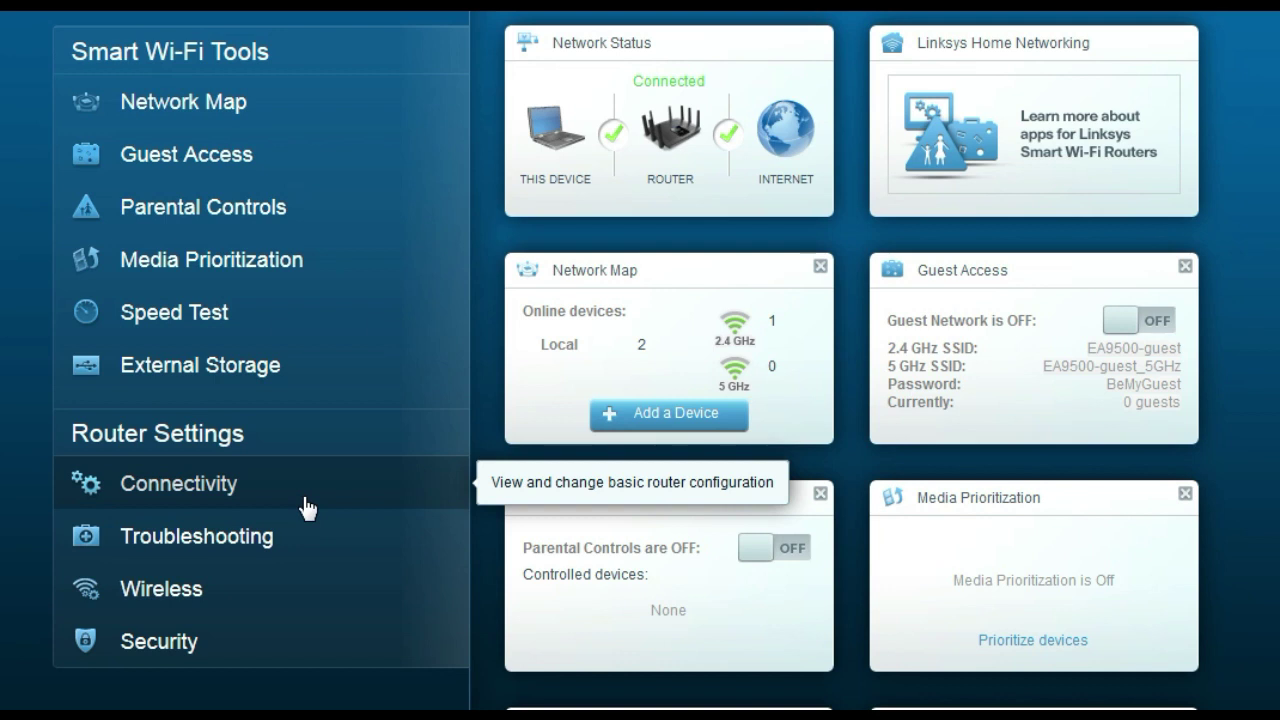
- Open the router's internet connection settings and enable MAC Address Clone
left_click(180, 488)
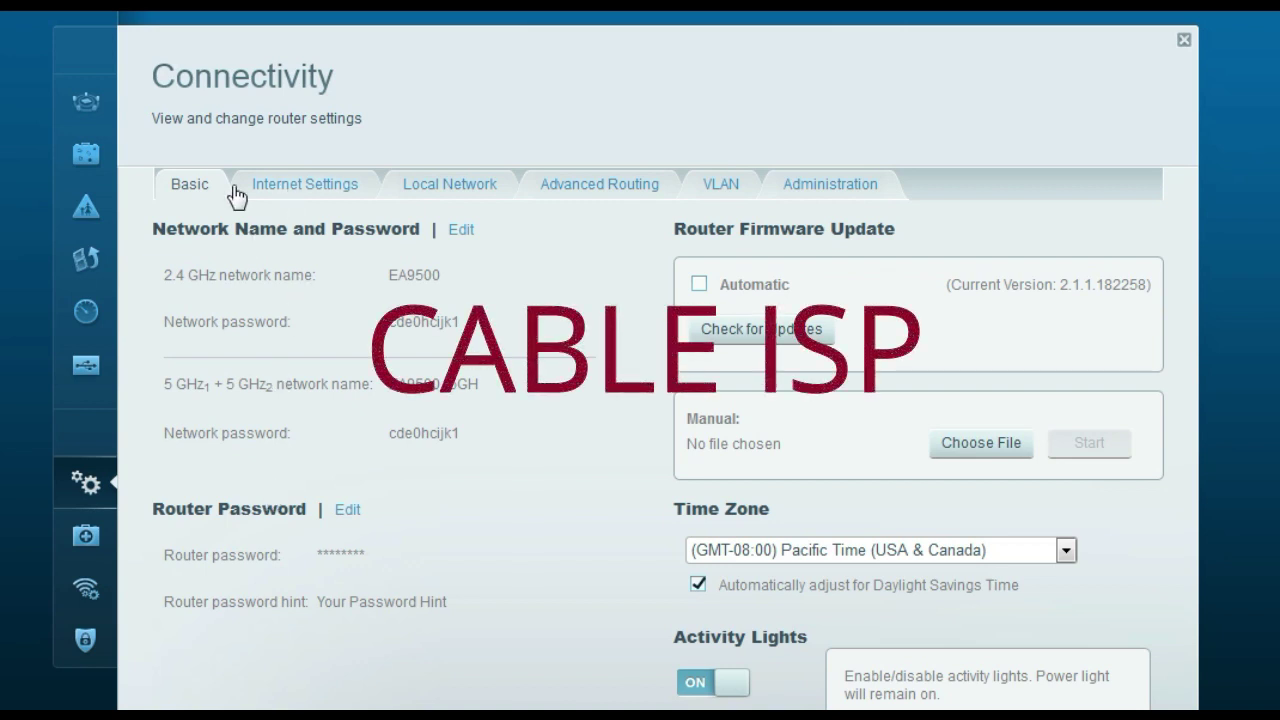
left_click(304, 190)
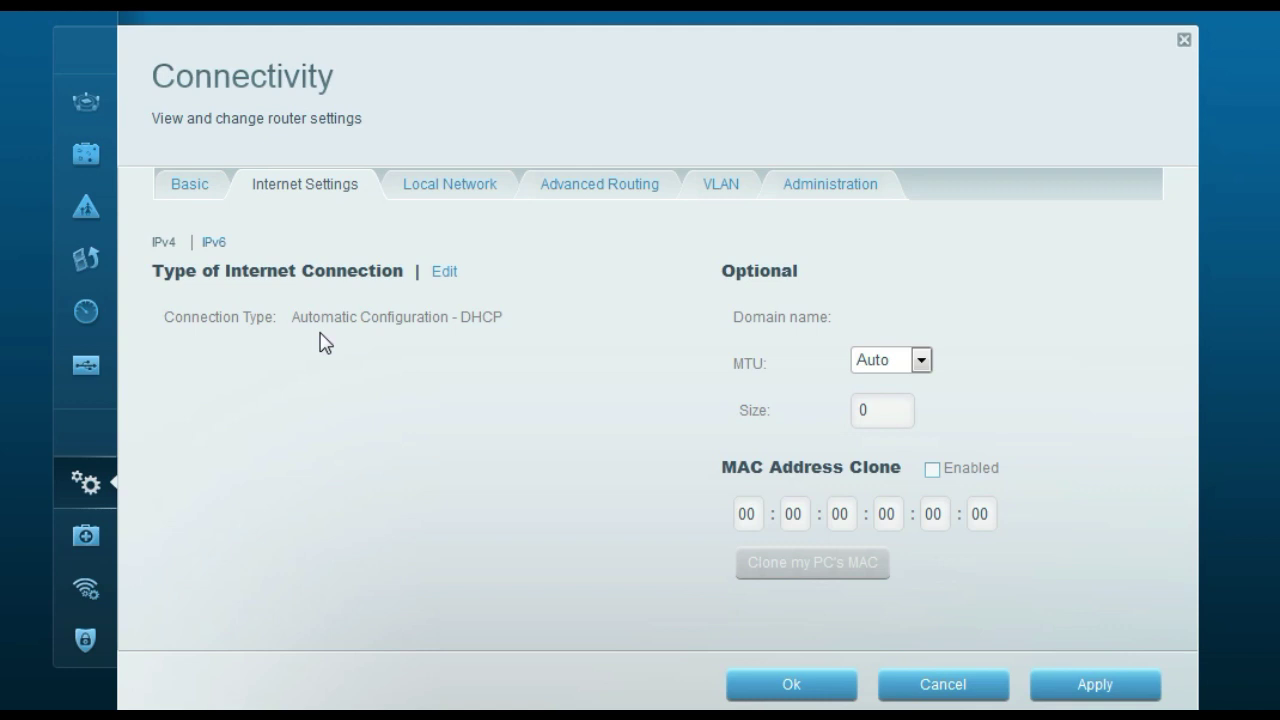
left_click(932, 470)
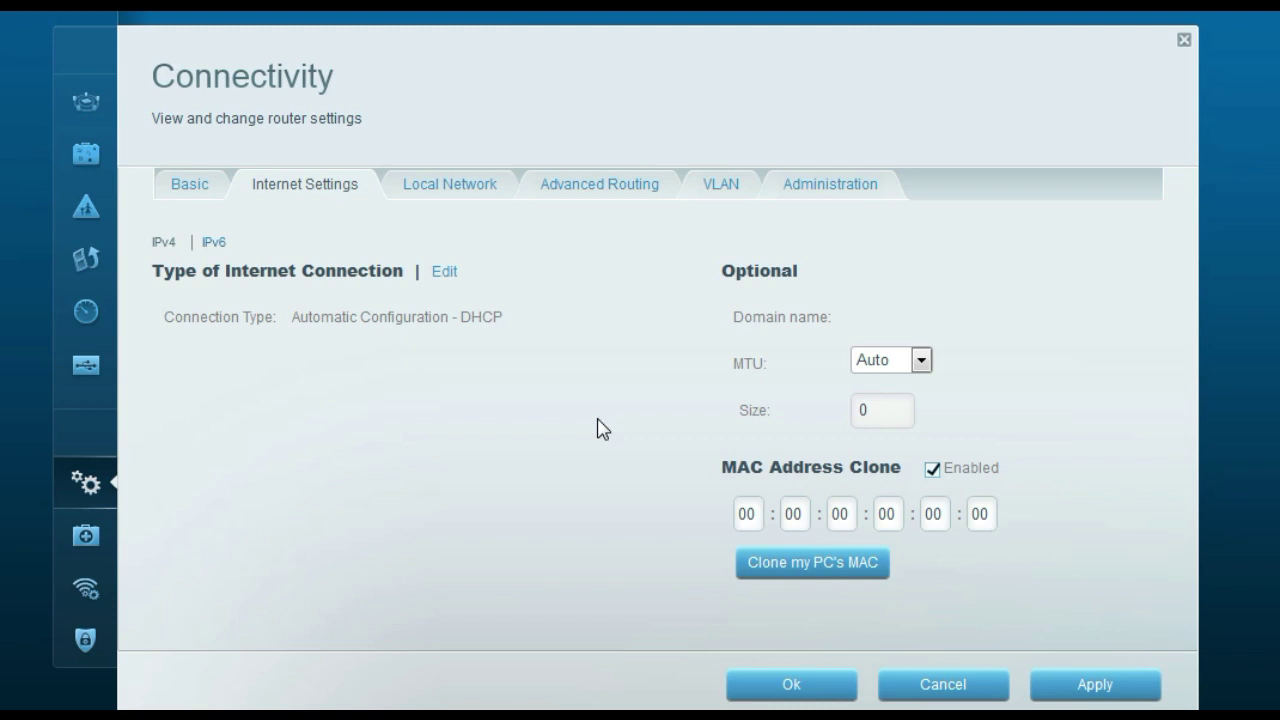
- Edit the IPv4 internet connection, set its type to PPPoE, and go to its empty username and password fields
left_click(443, 280)
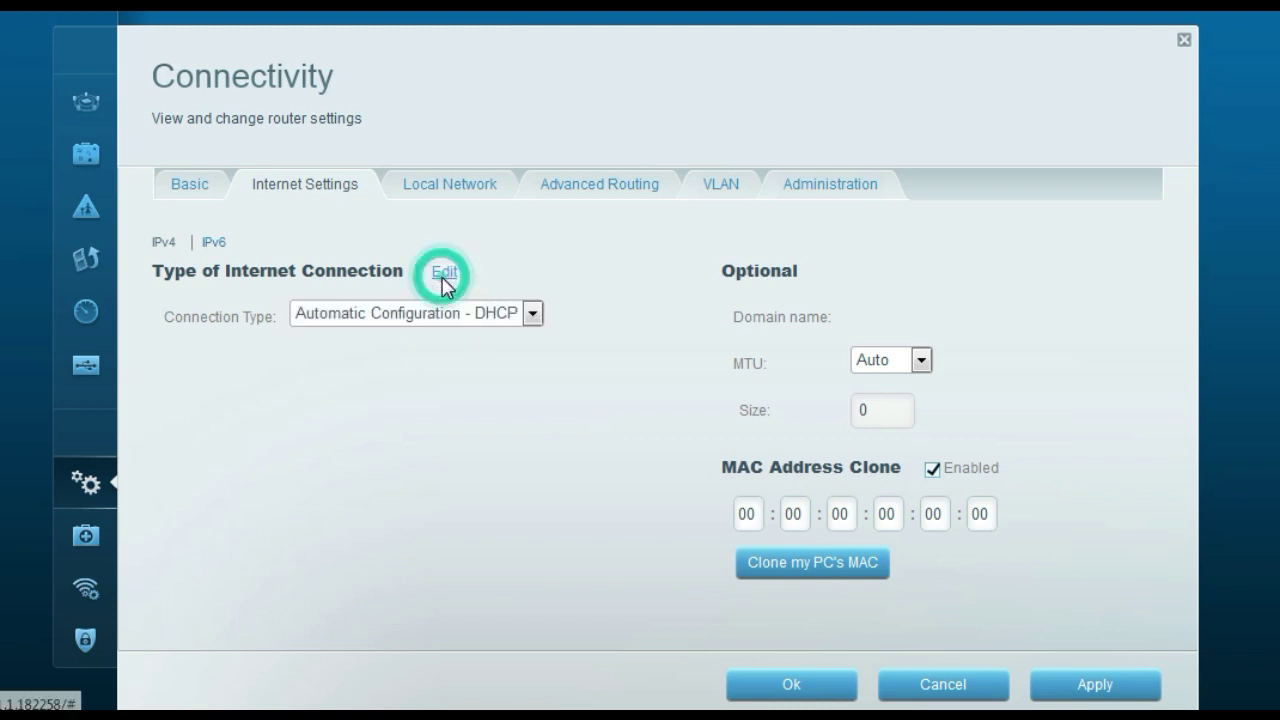
left_click(522, 322)
left_click(449, 408)
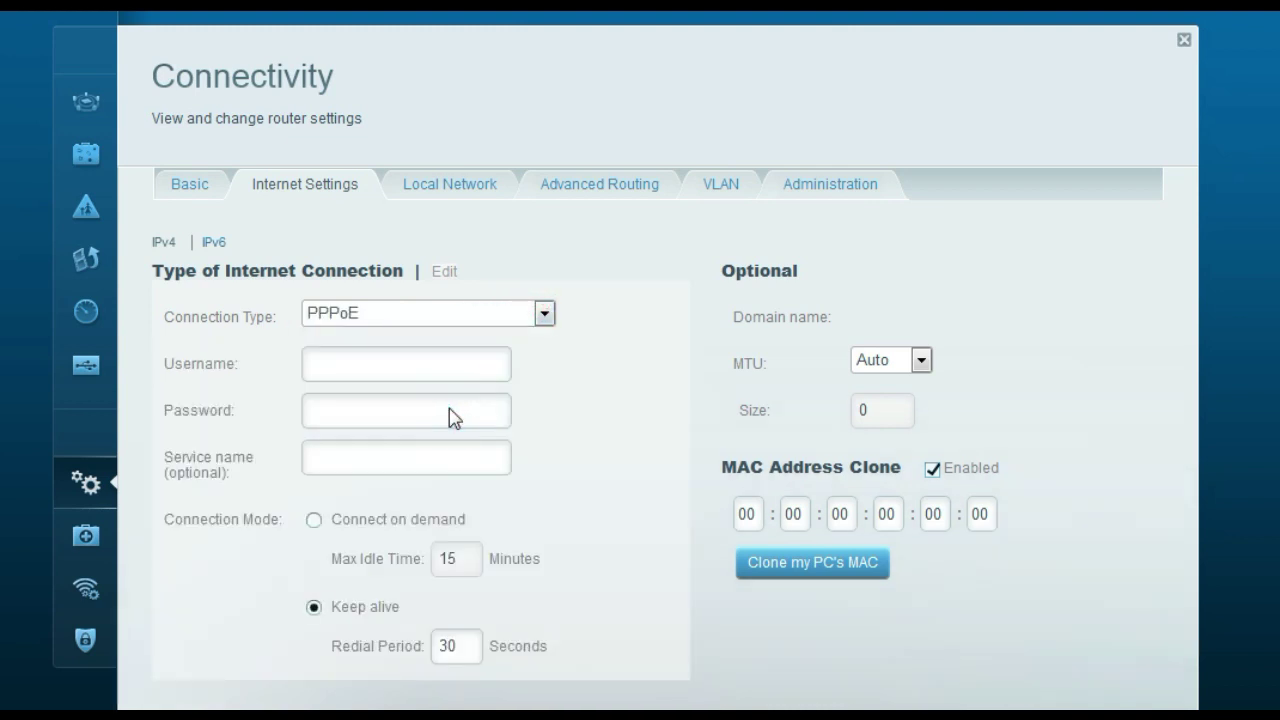
left_click(312, 367)
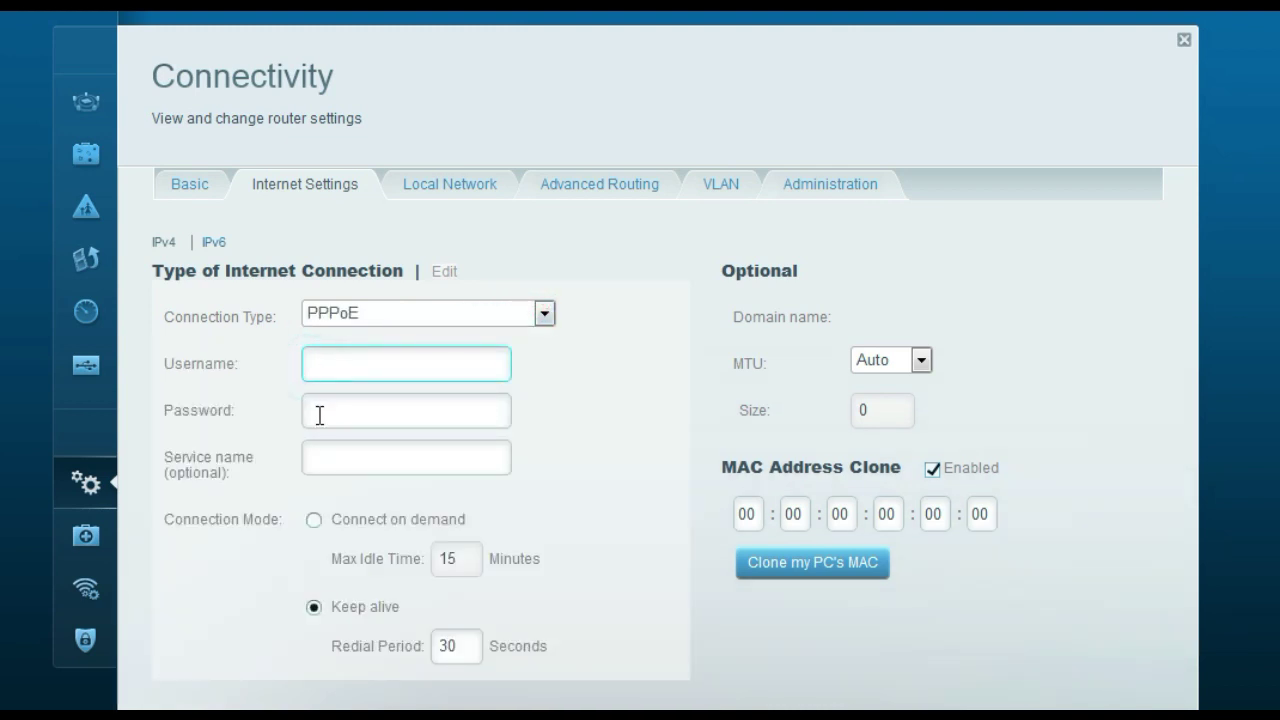
left_click(337, 409)
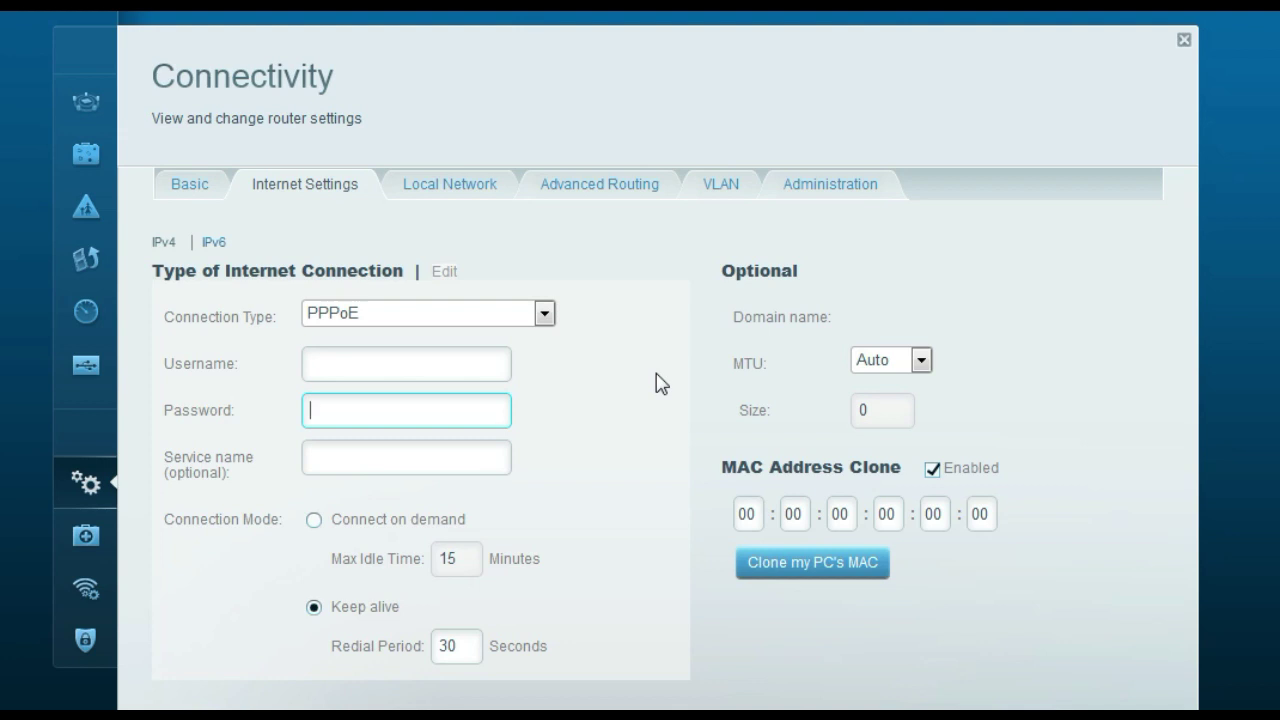
scroll(608, 423, "down", 2)
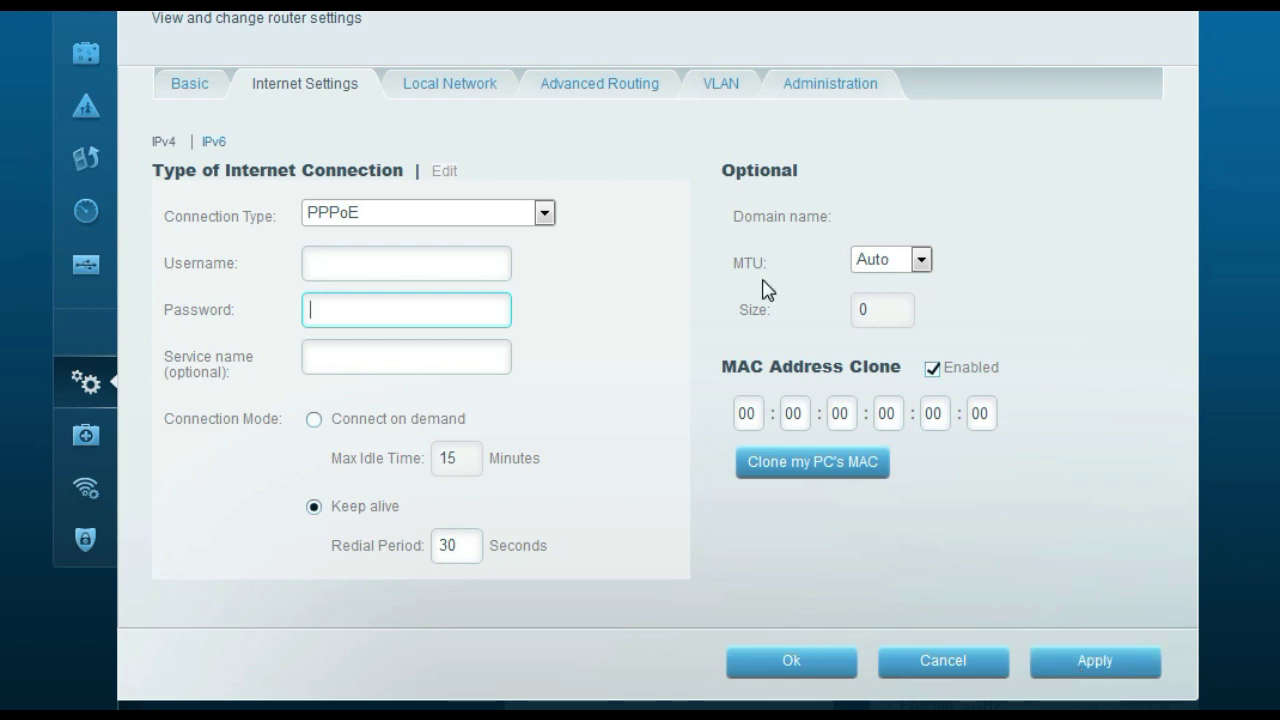
- Set the internet connection type to Static IP and check the other available connection types
left_click(449, 173)
left_click(479, 216)
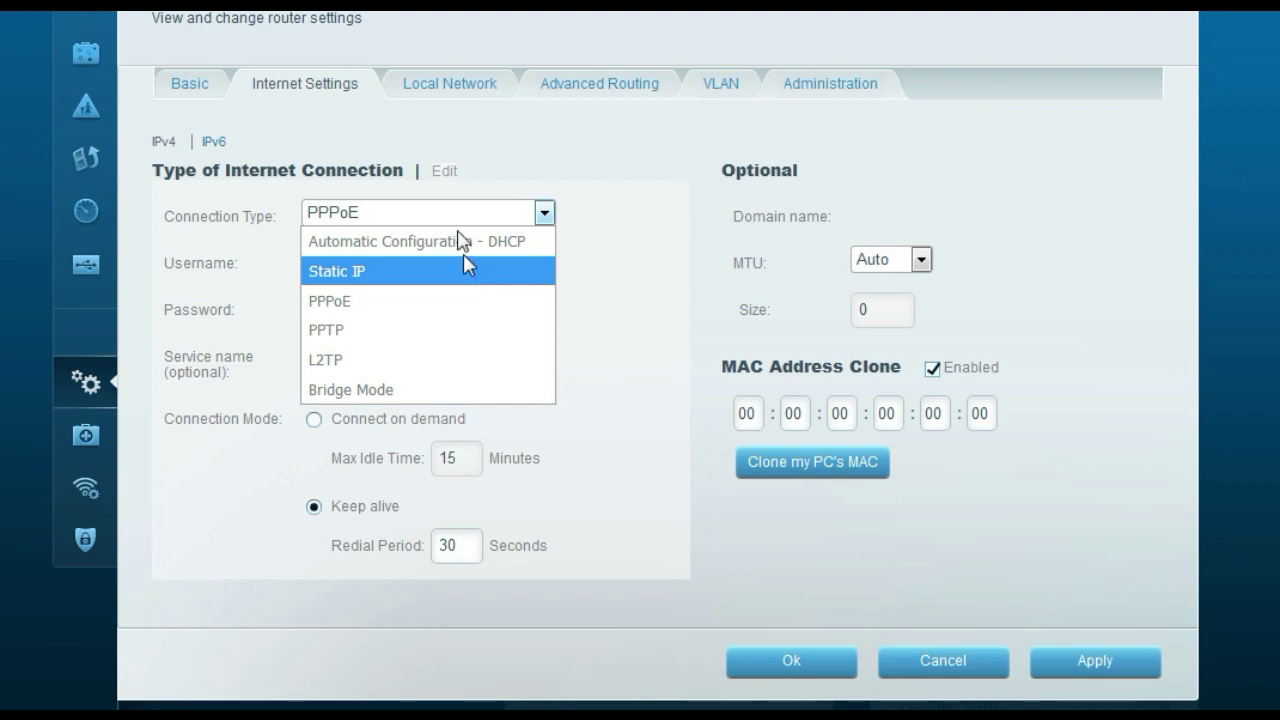
left_click(364, 272)
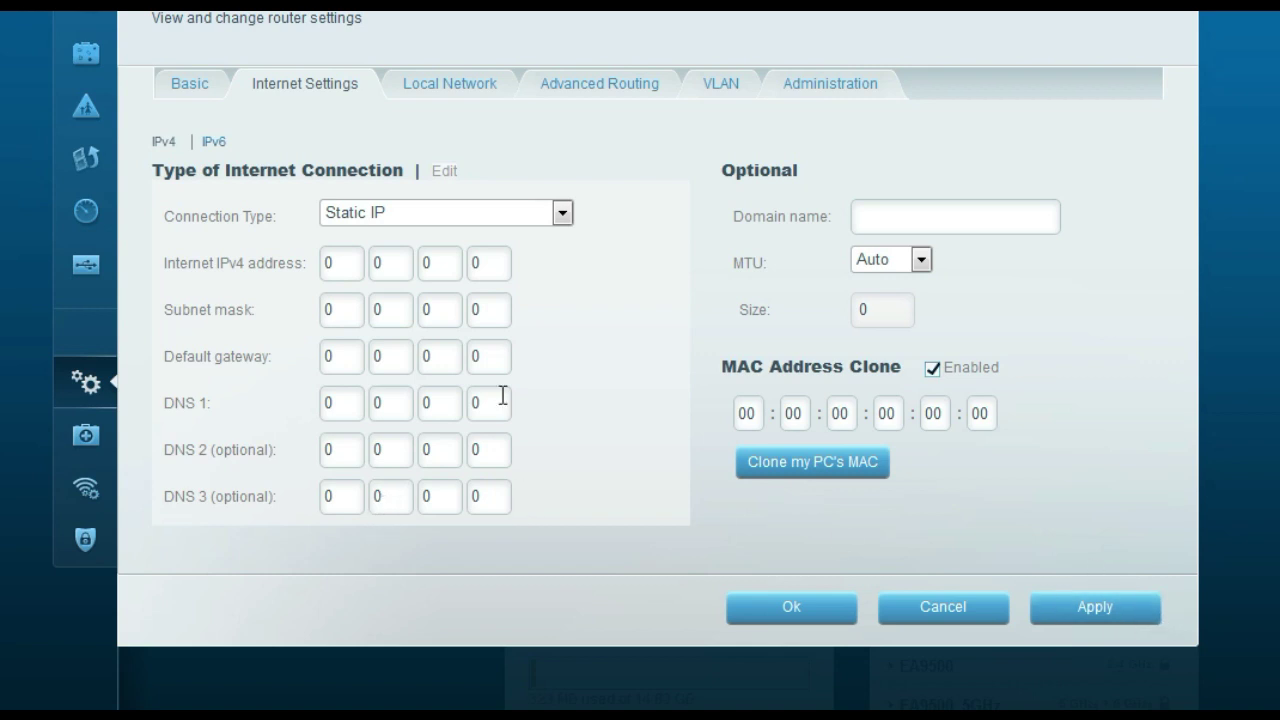
left_click(487, 216)
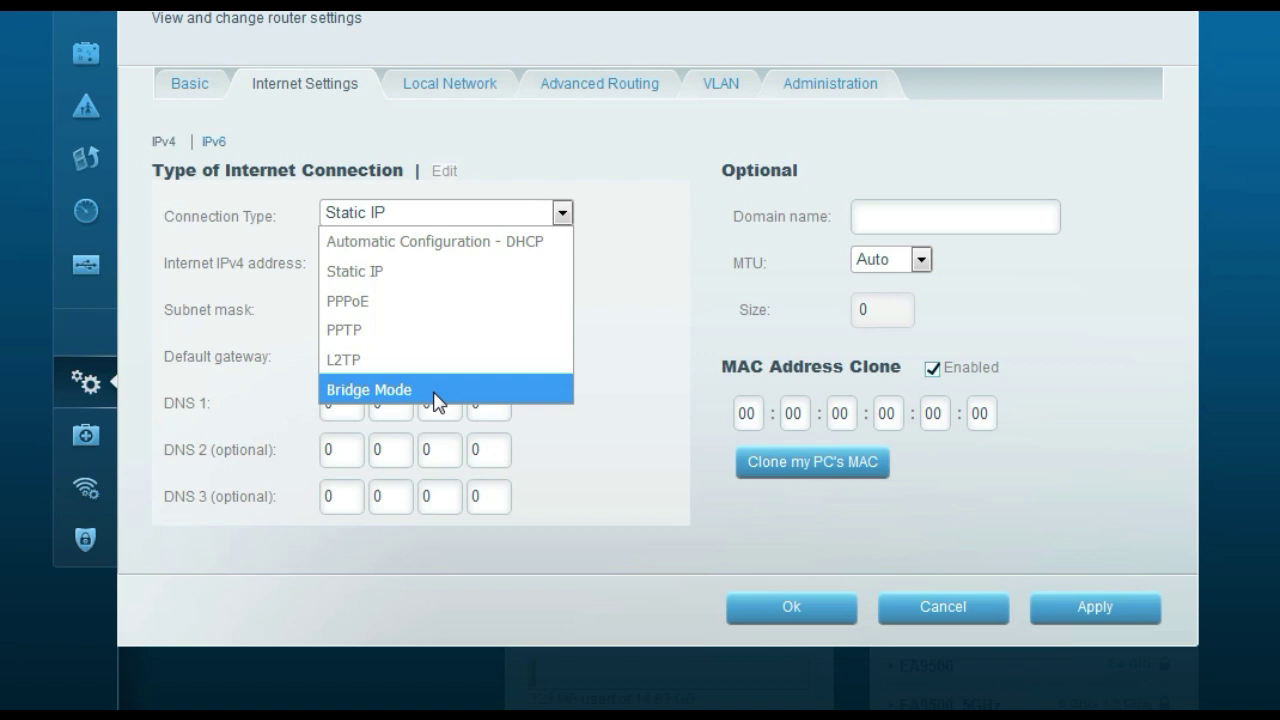
left_click(612, 290)
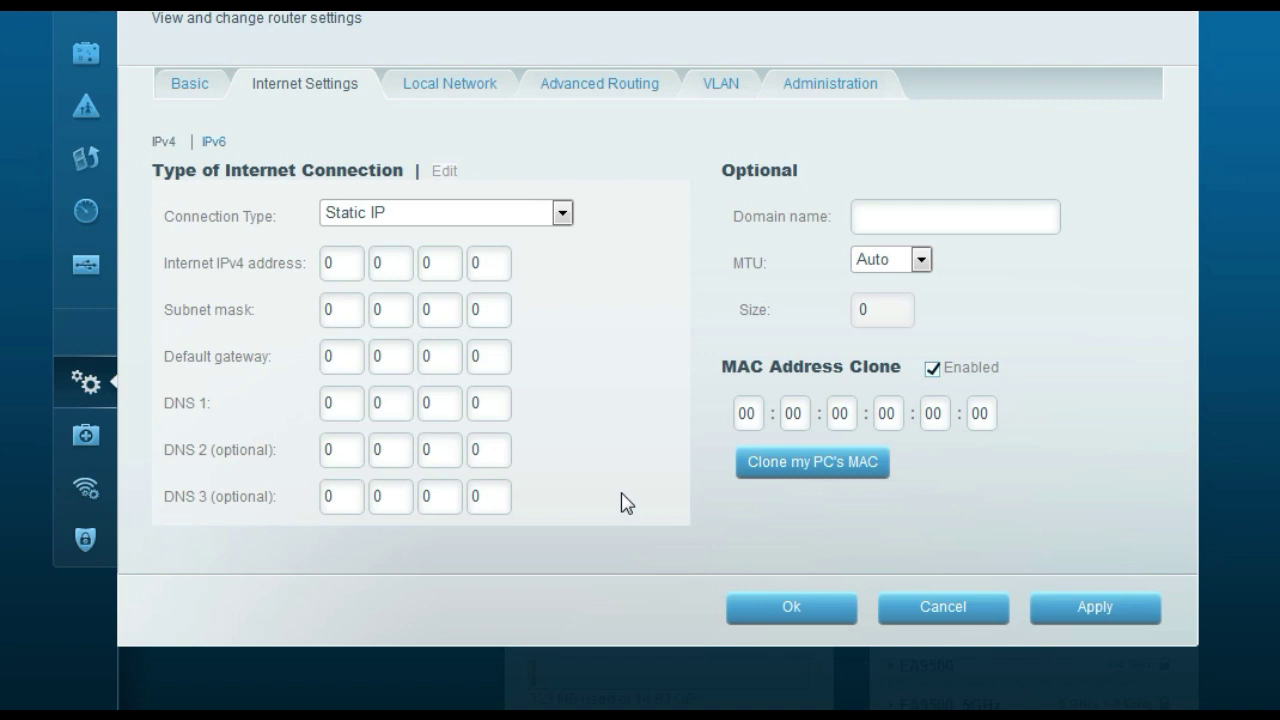
- Open the wireless settings and turn Smart Connect off to use individual networks
left_click(90, 490)
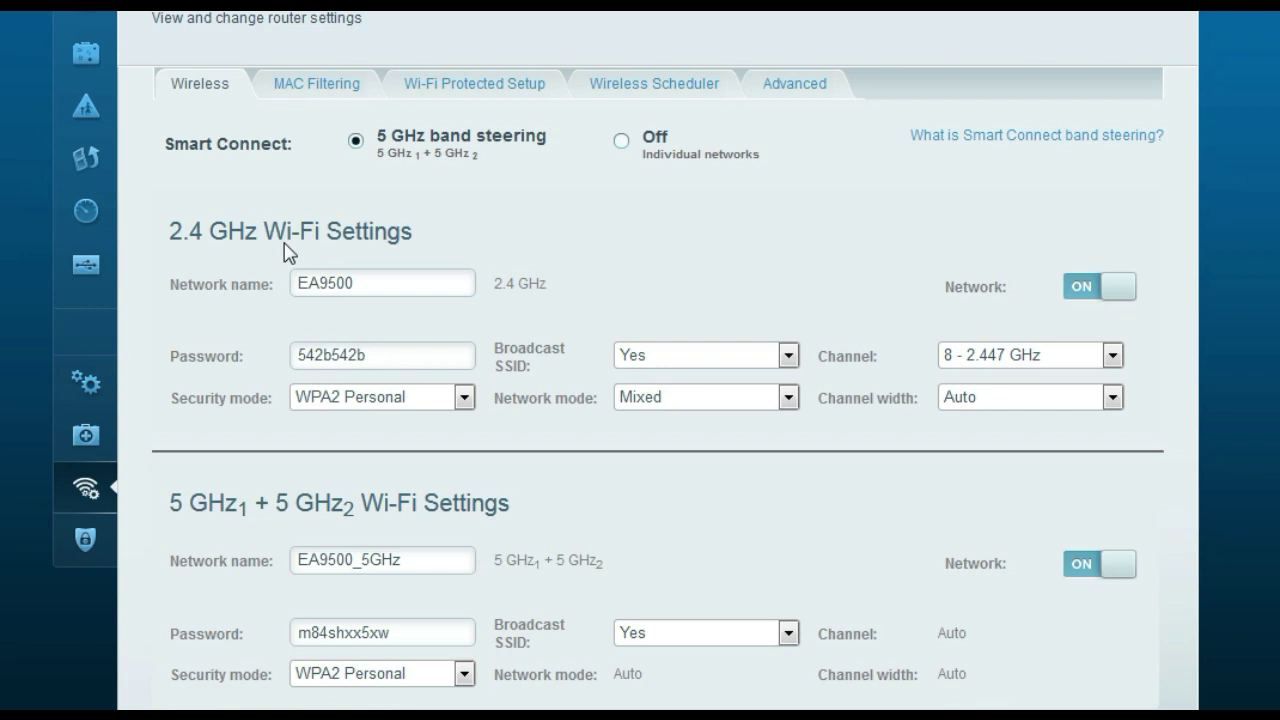
scroll(196, 444, "down", 1)
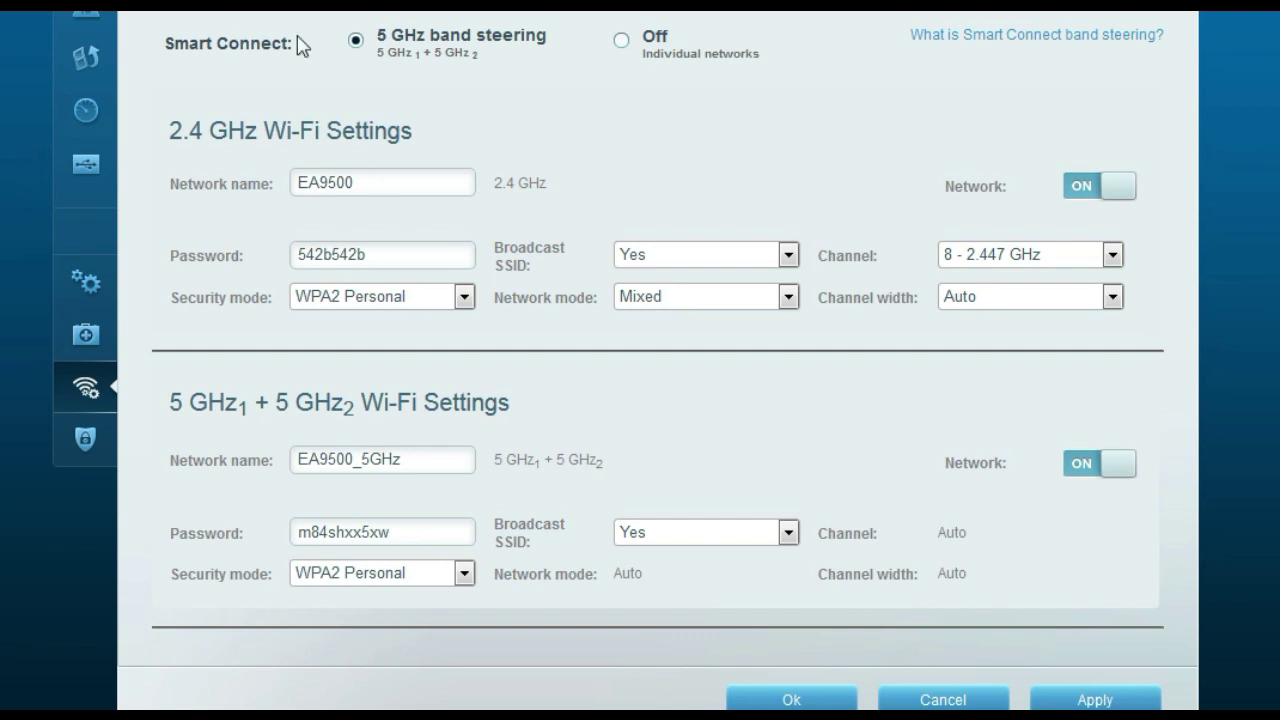
left_click(623, 42)
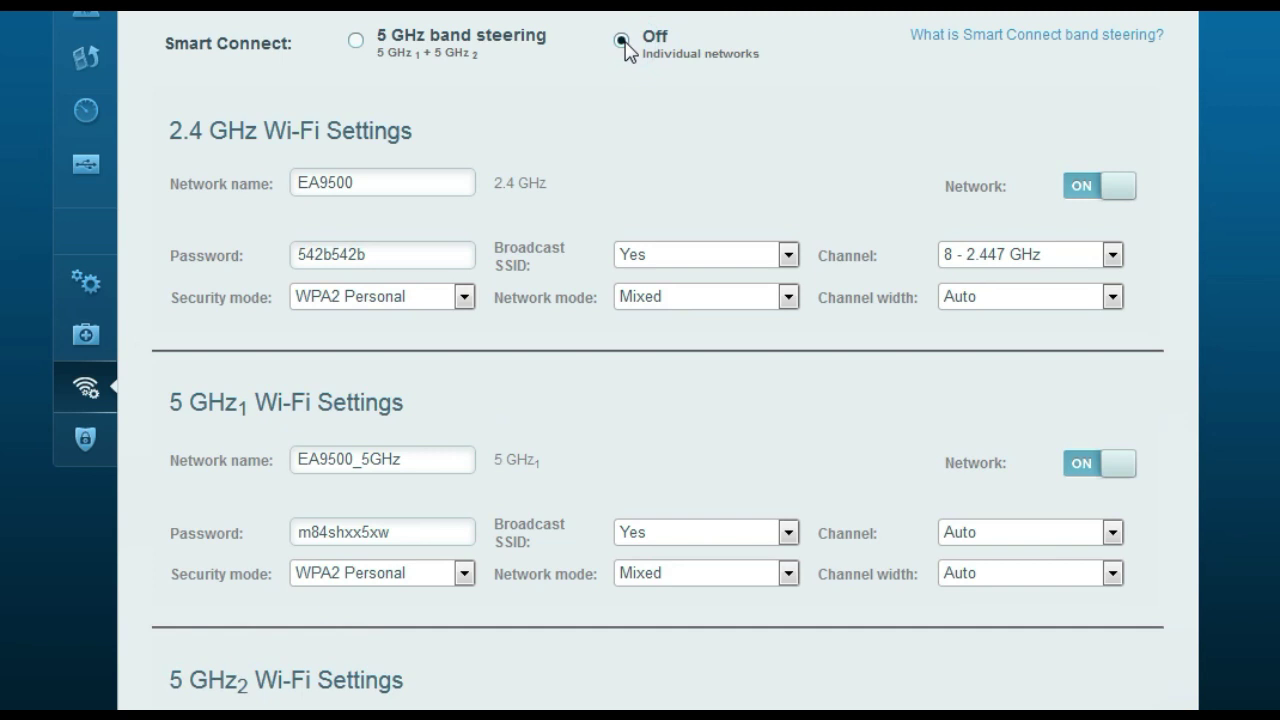
scroll(258, 268, "down", 1)
scroll(258, 268, "down", 3)
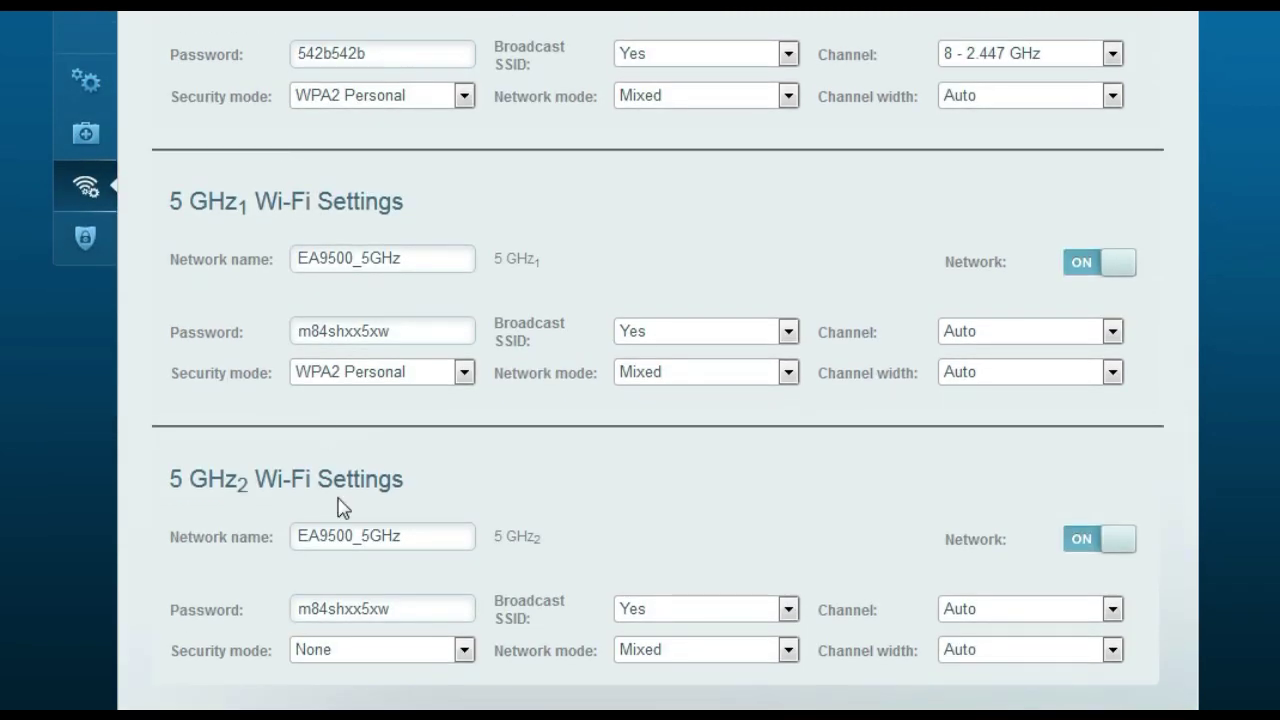
- Set the 2.4 GHz network name to abcd1 and select its existing password
scroll(443, 480, "up", 4)
left_click(372, 184)
double_click(377, 179)
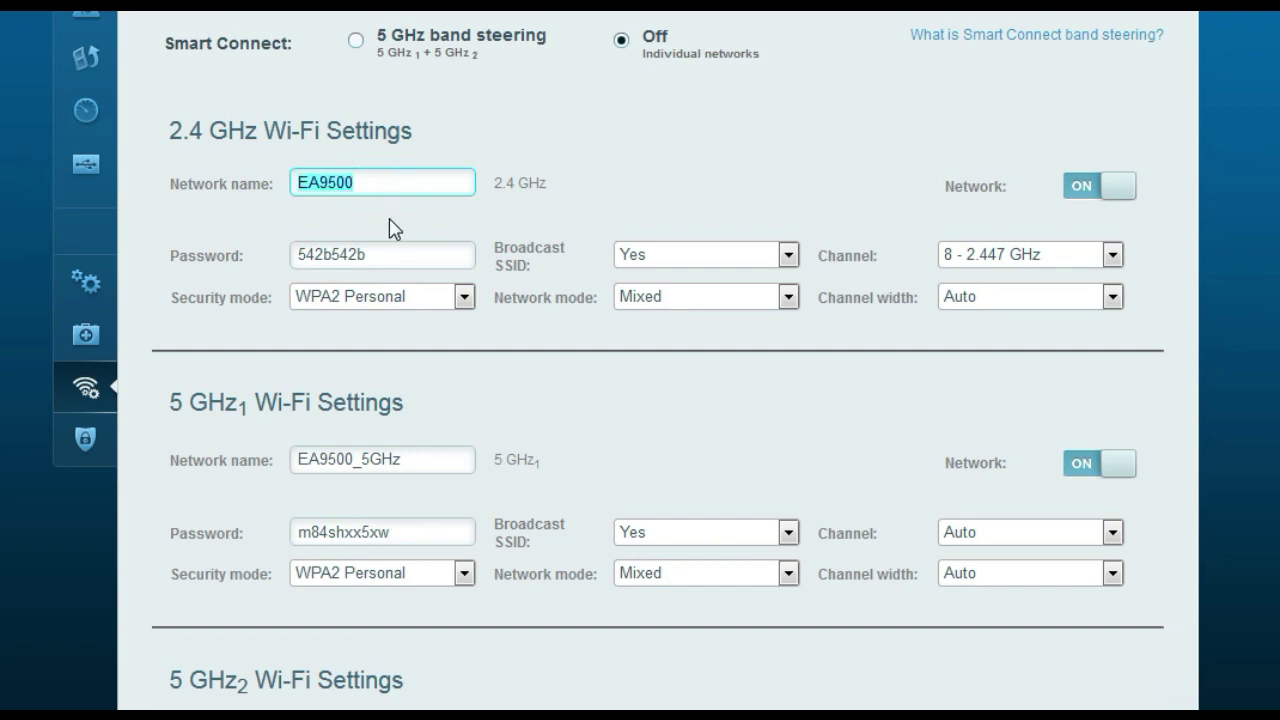
type("abcd1")
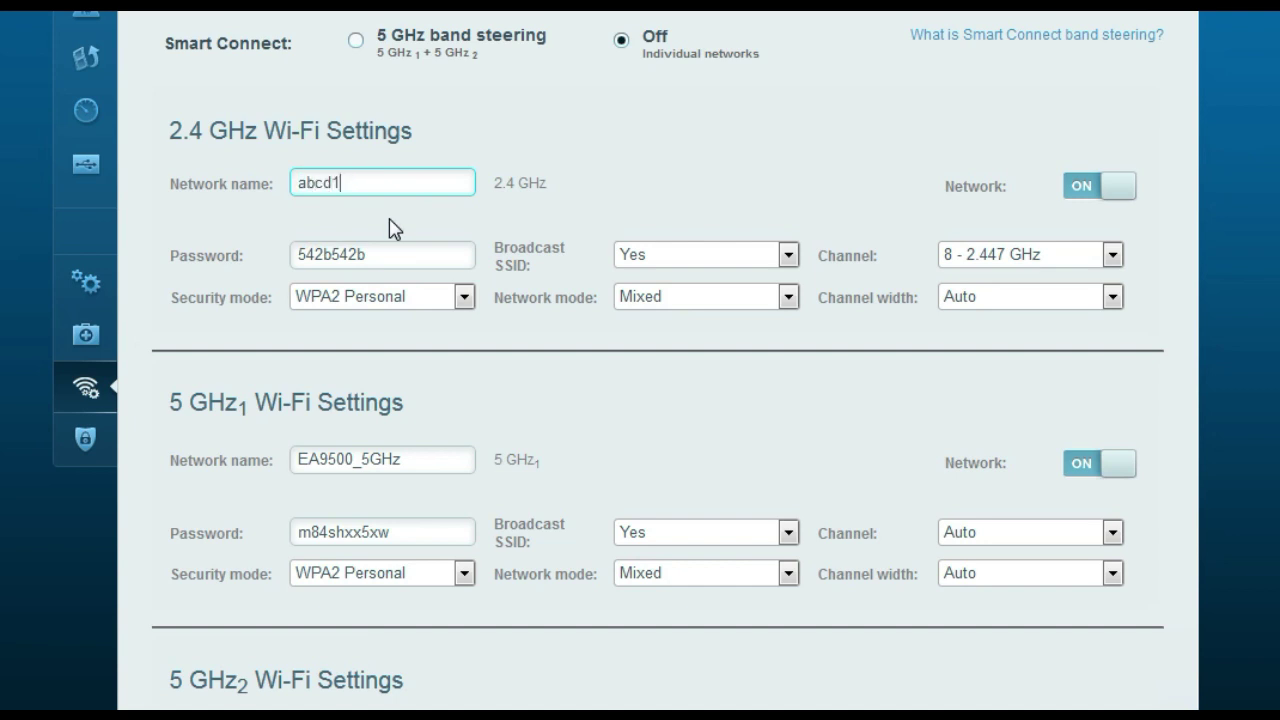
double_click(400, 252)
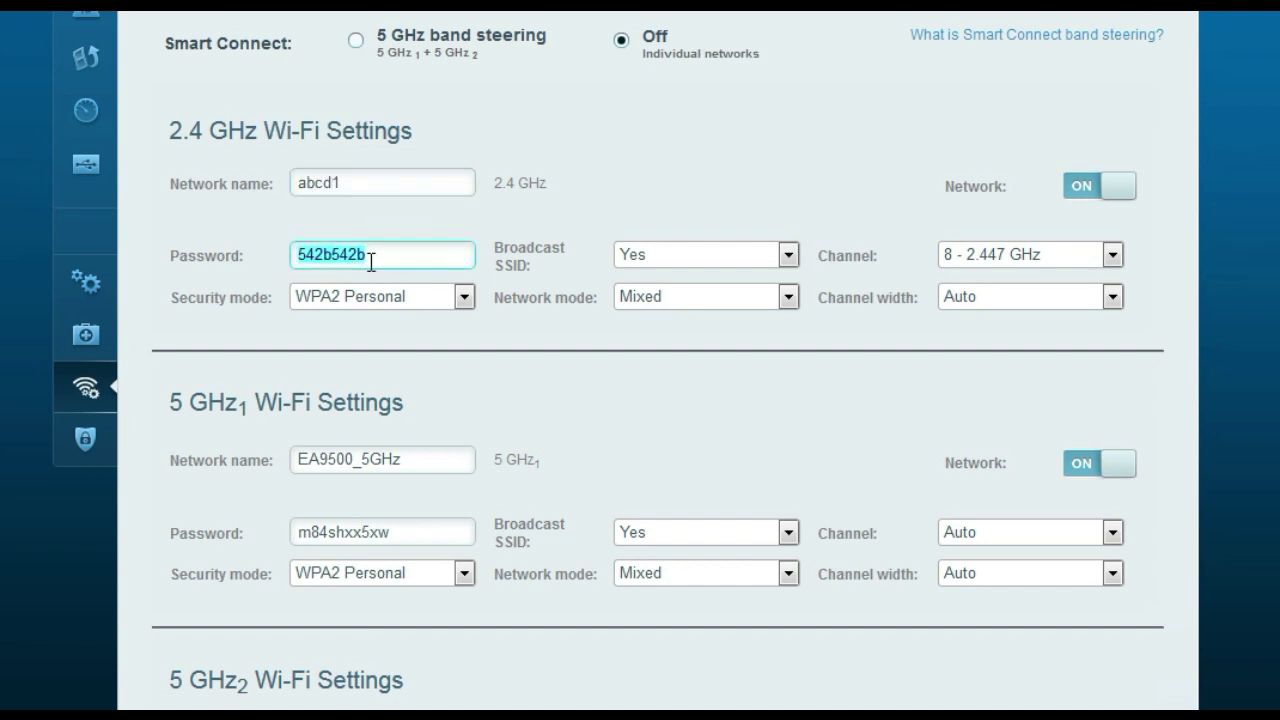
- Rename the 5 GHz1 network as abcd2 and the 5 GHz2 network as abcd3
scroll(240, 400, "down", 1)
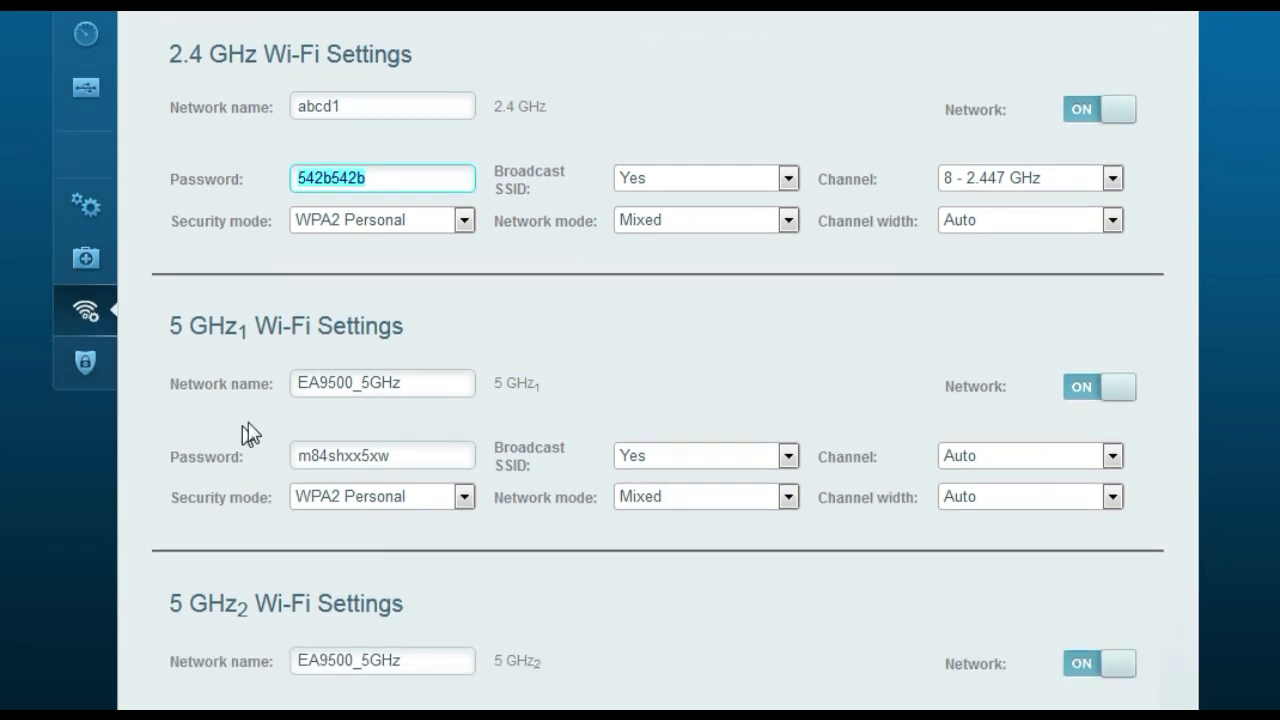
double_click(443, 360)
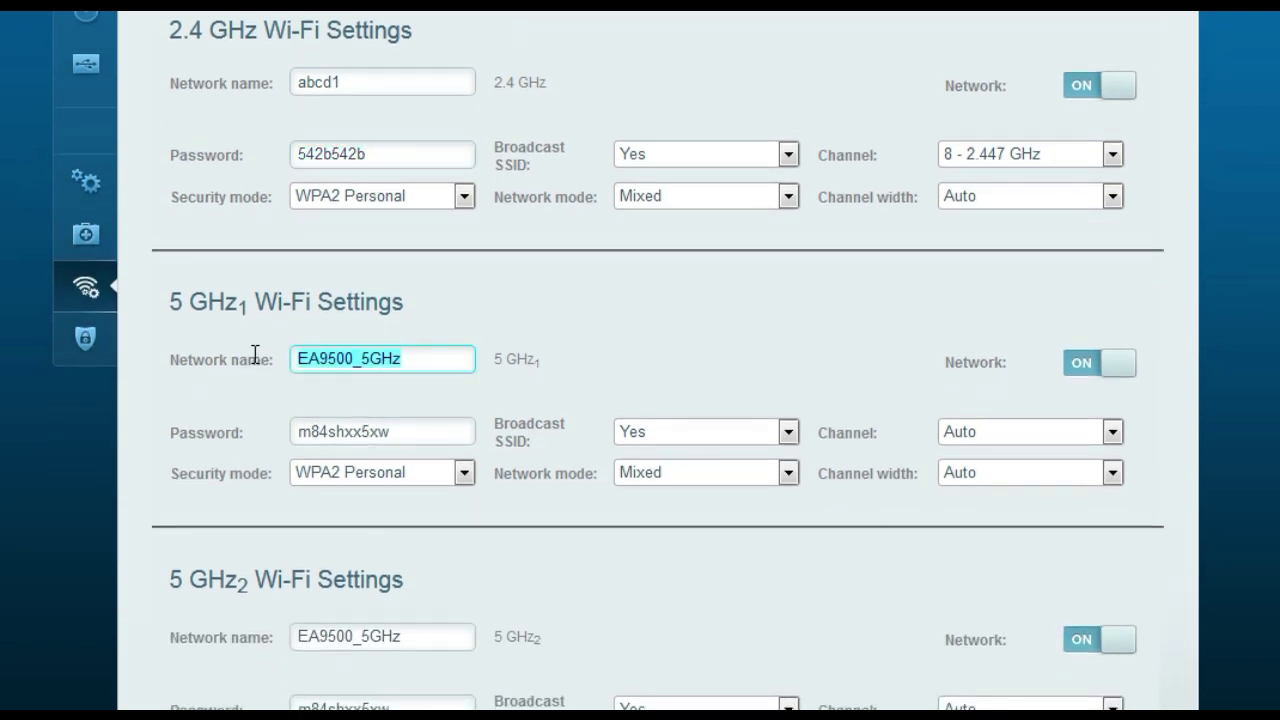
type("abcd2")
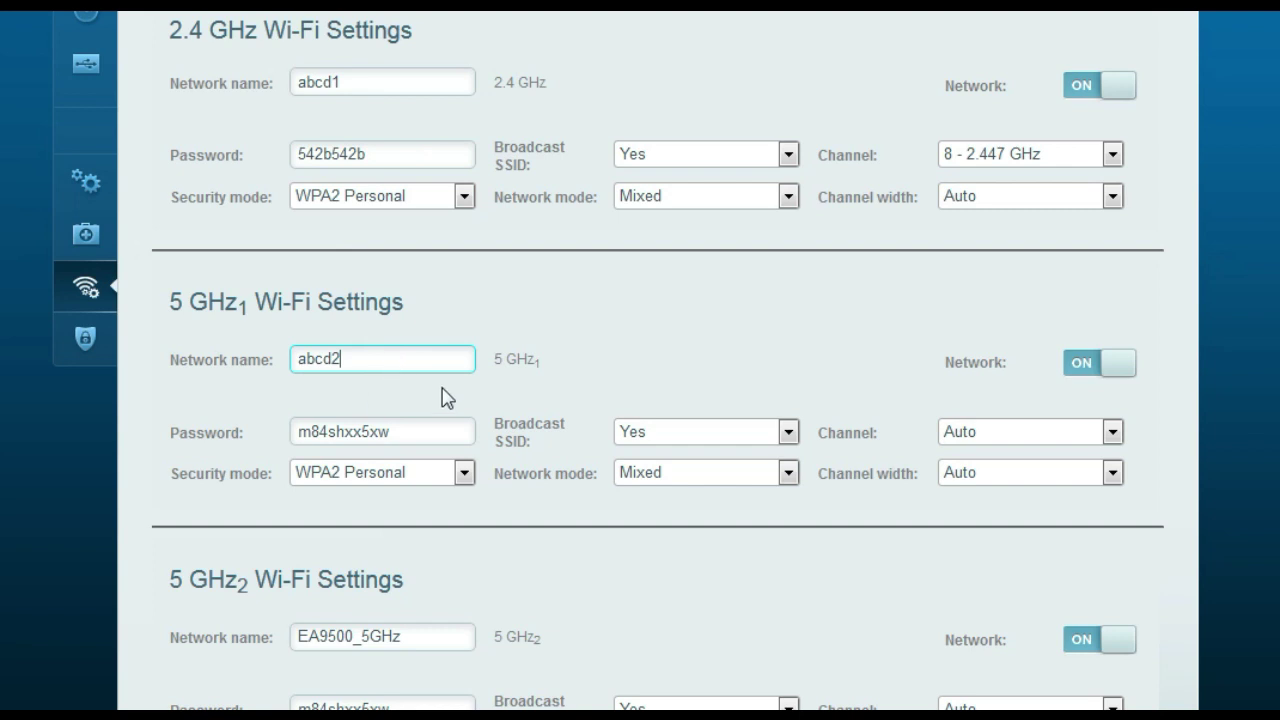
scroll(376, 402, "down", 3)
left_click_drag(437, 434, 249, 441)
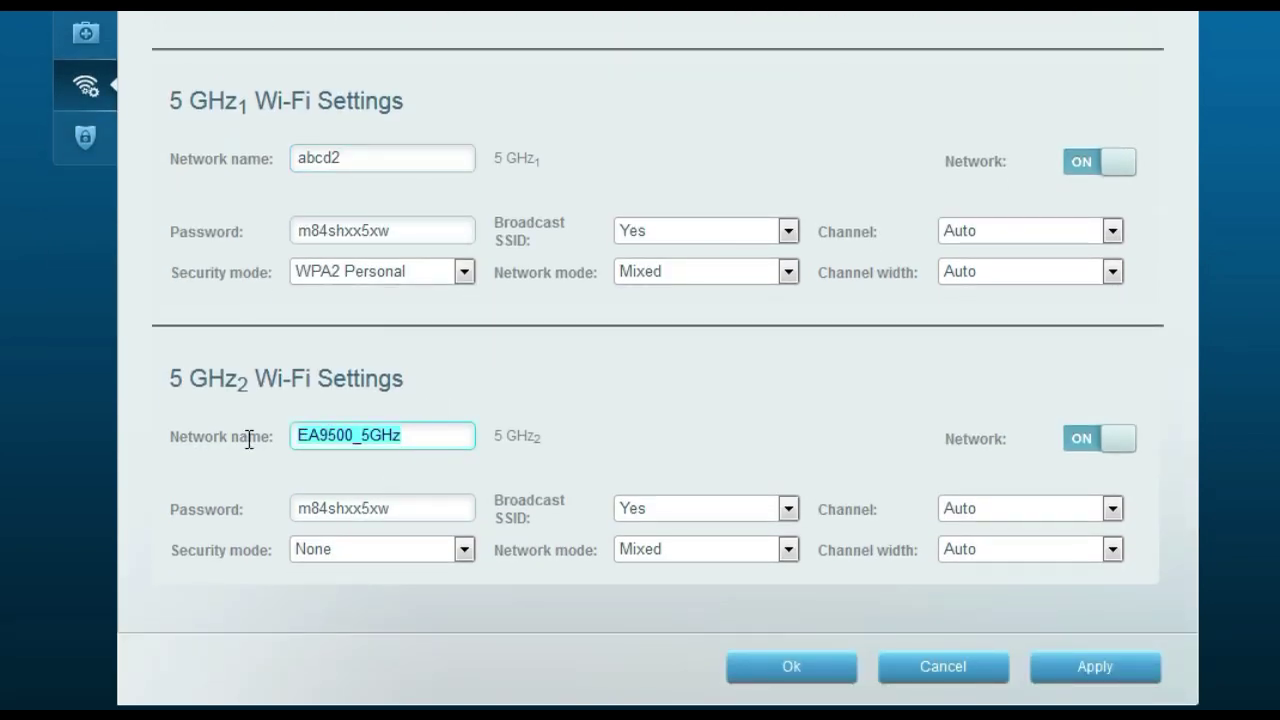
type("abcd3")
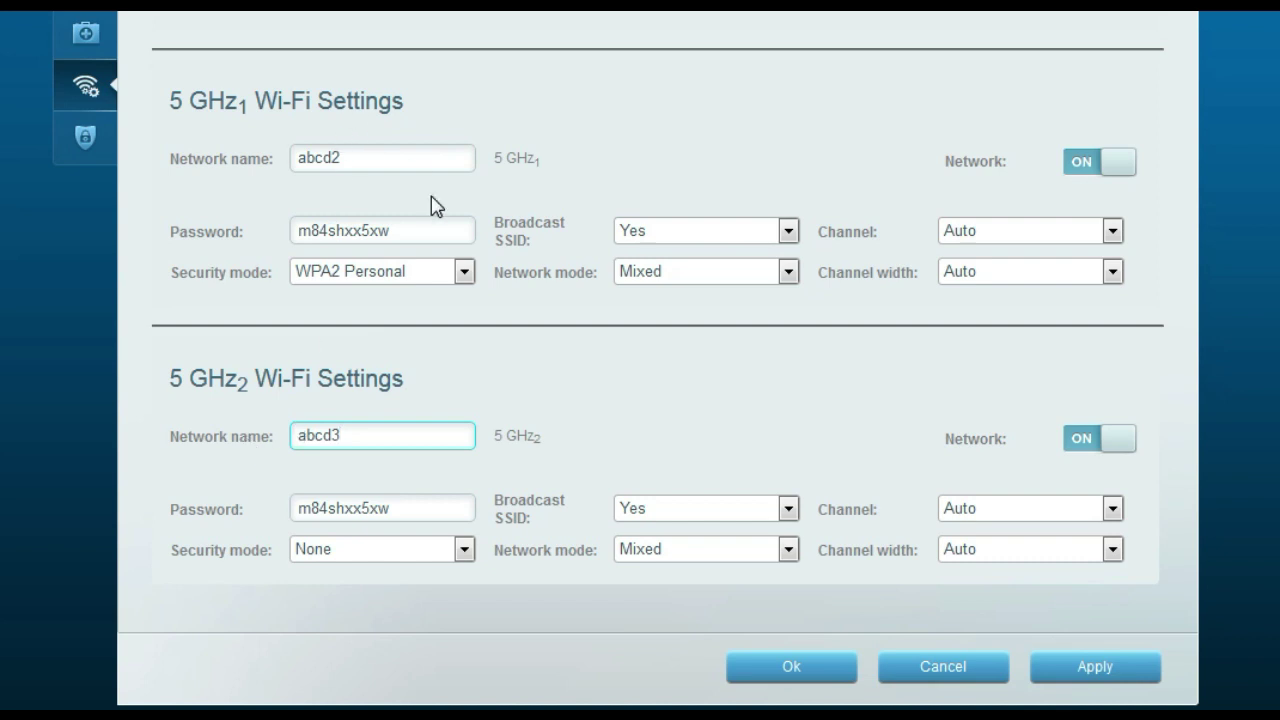
- Review the names, passwords and security modes of the 2.4 GHz, 5 GHz1 and 5 GHz2 networks
scroll(431, 198, "up", 3)
scroll(462, 283, "down", 3)
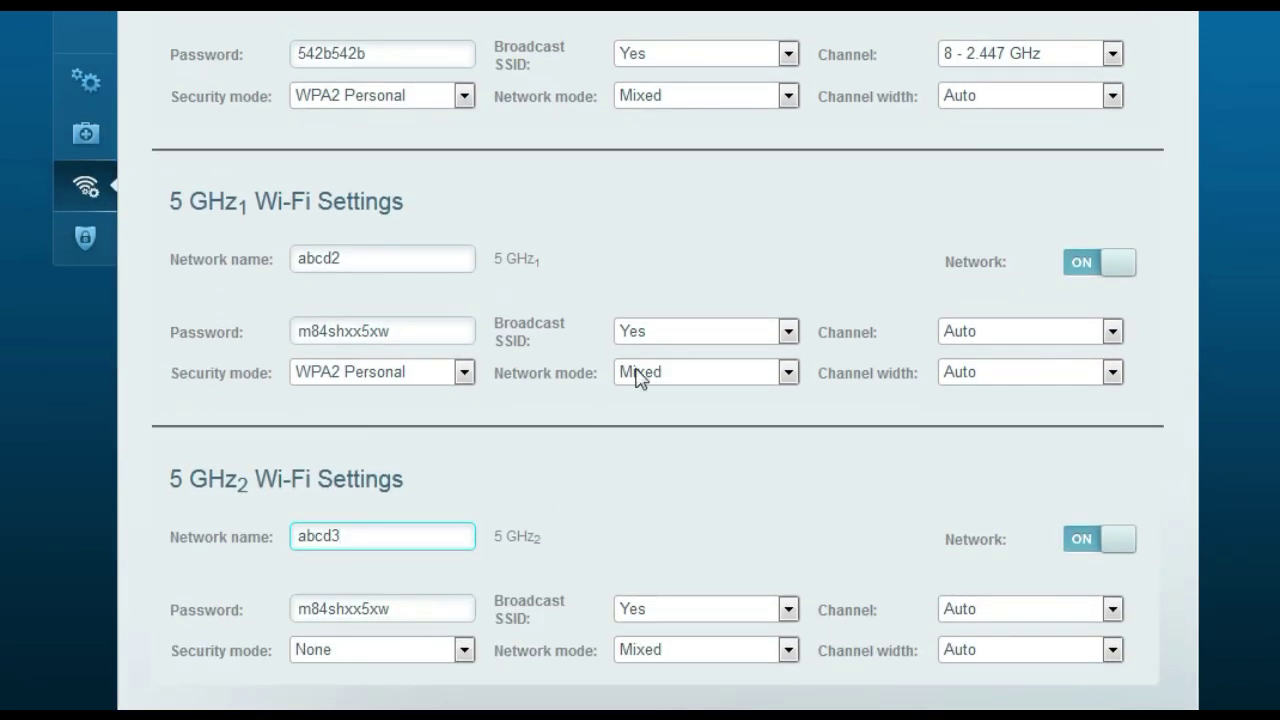
double_click(358, 53)
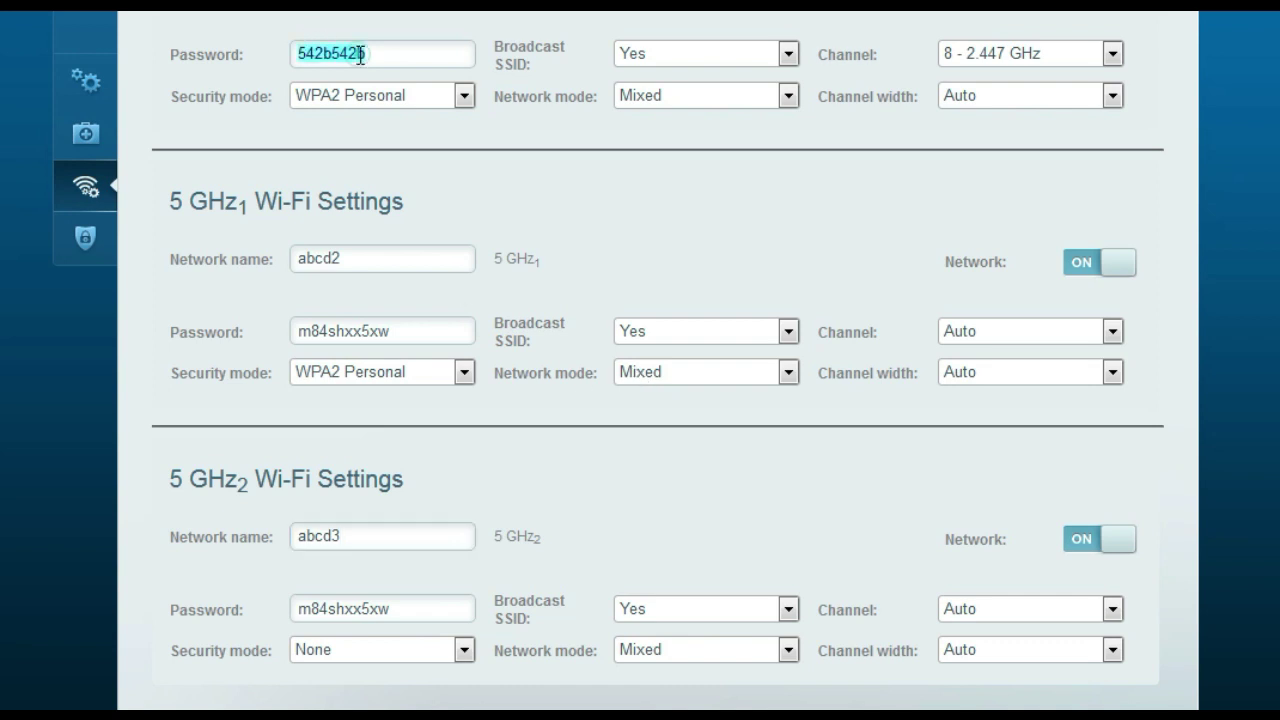
double_click(353, 341)
scroll(606, 449, "down", 3)
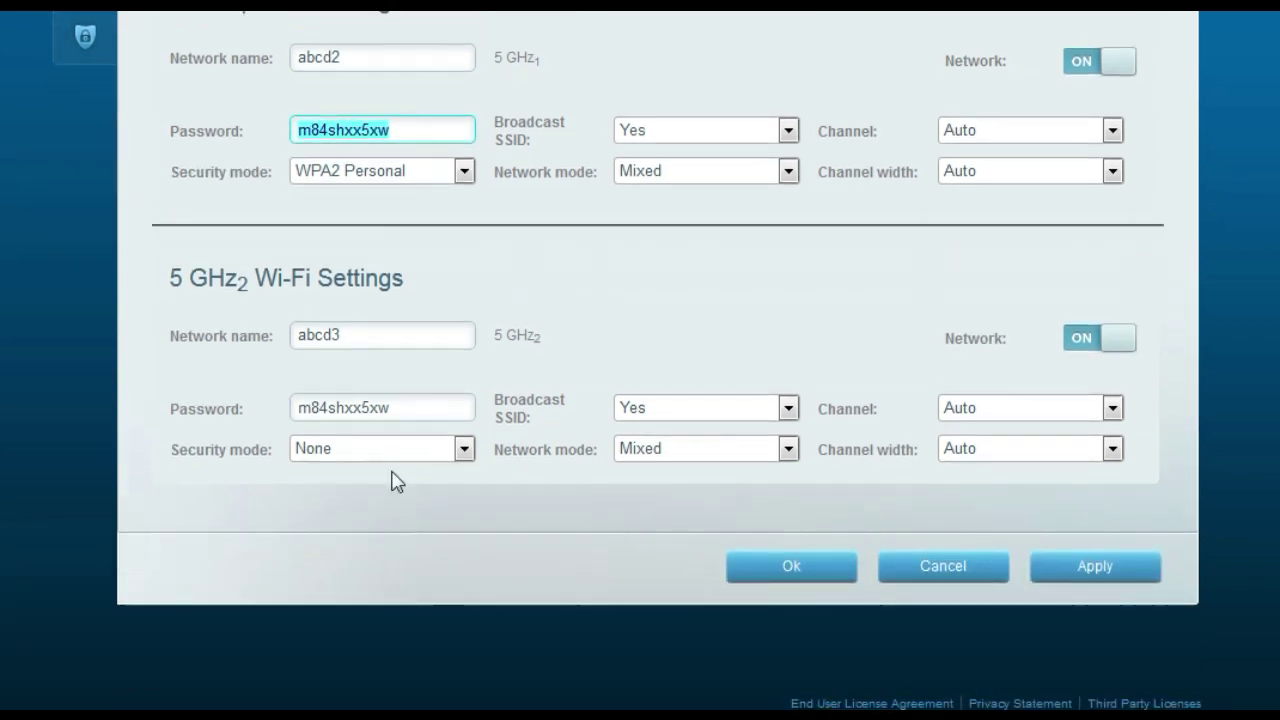
double_click(391, 408)
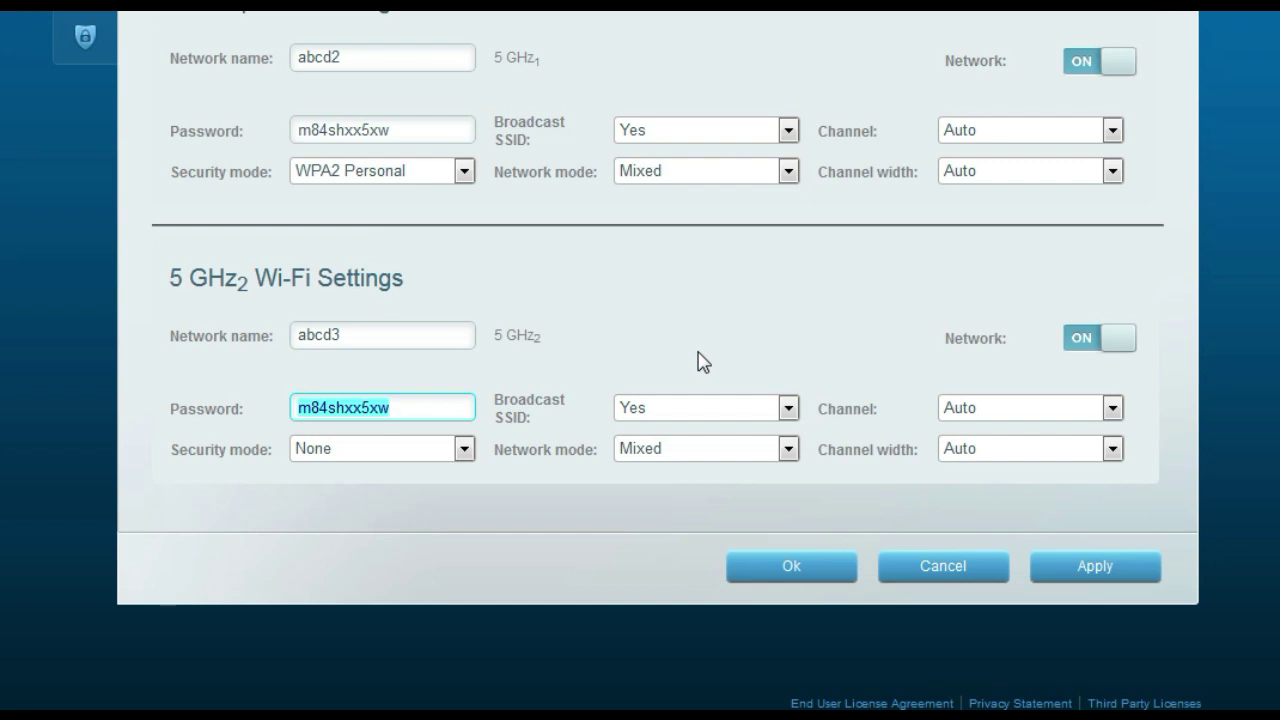
scroll(700, 363, "up", 5)
scroll(574, 251, "down", 3)
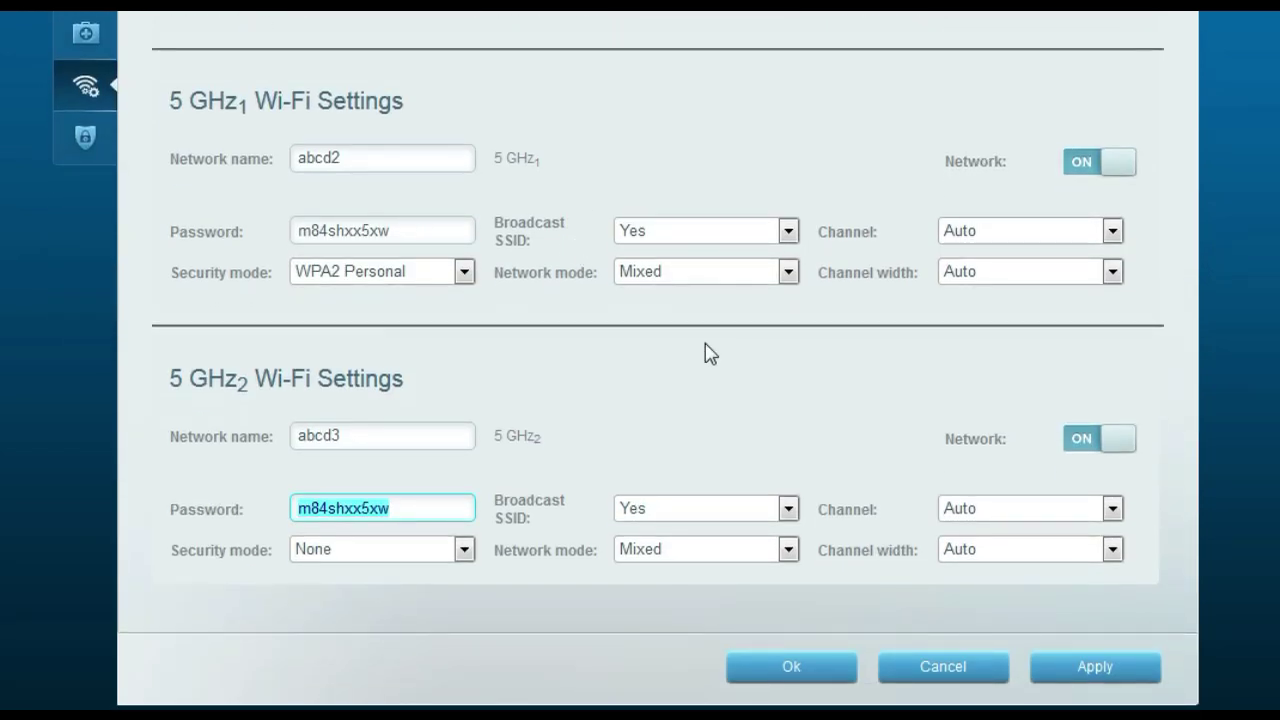
scroll(706, 352, "up", 2)
scroll(591, 174, "down", 3)
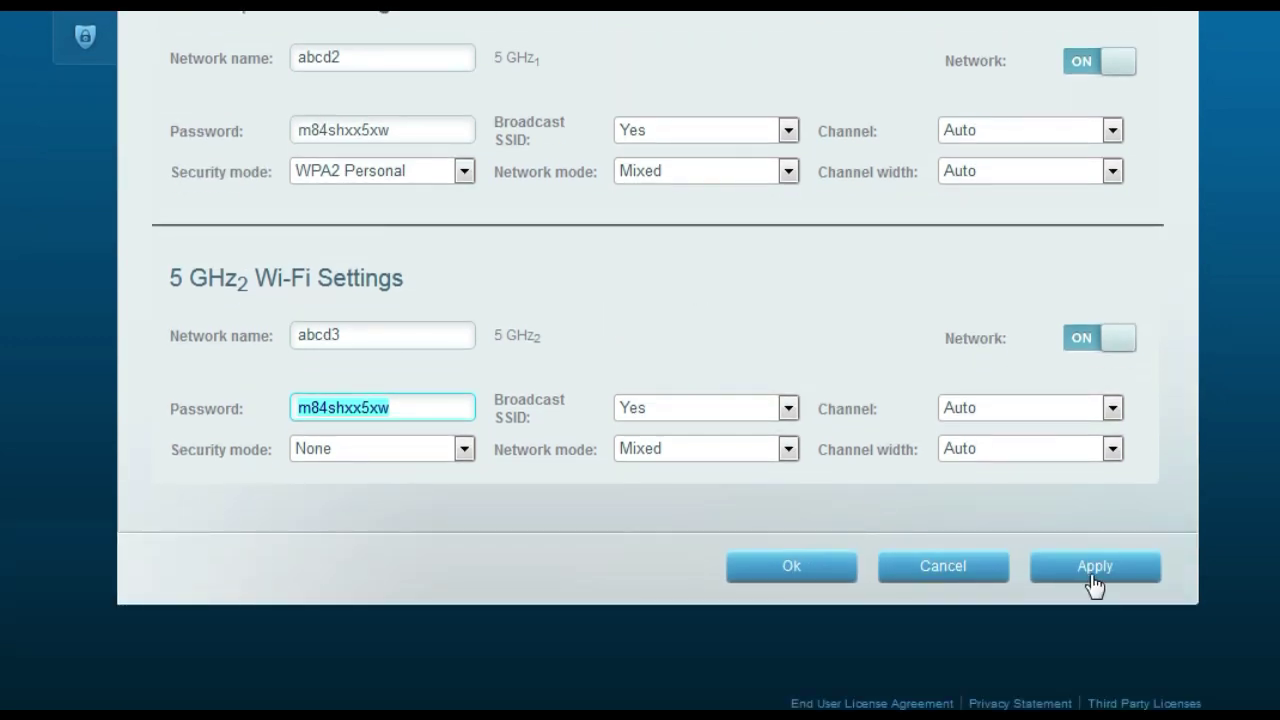
- Switch off the 5 GHz2, 5 GHz1 and 2.4 GHz wireless networks
scroll(743, 393, "up", 3)
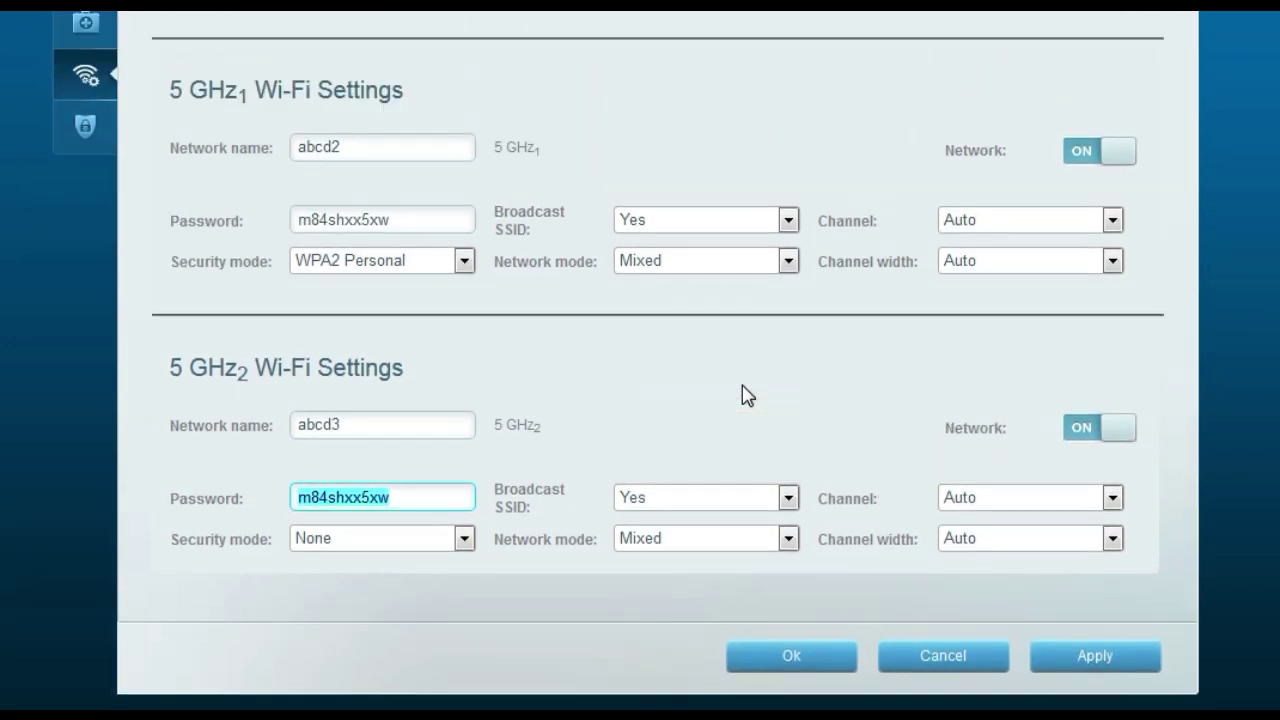
scroll(742, 392, "up", 2)
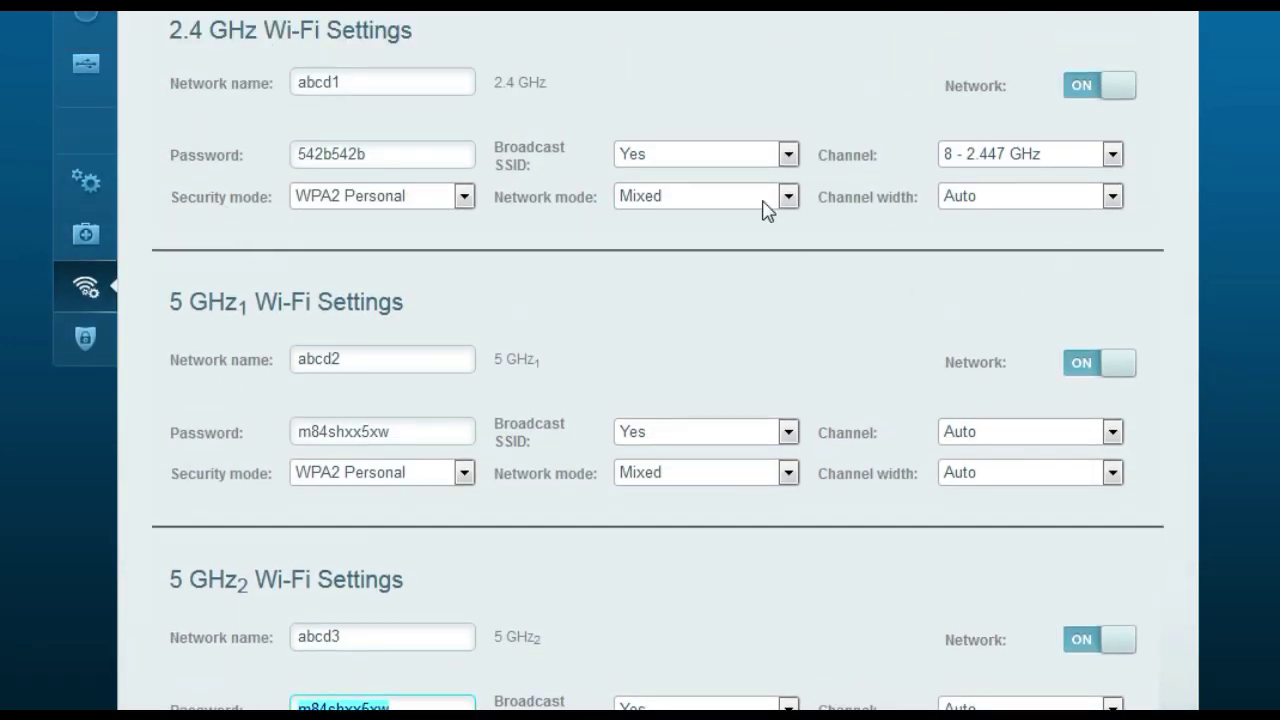
left_click(1088, 650)
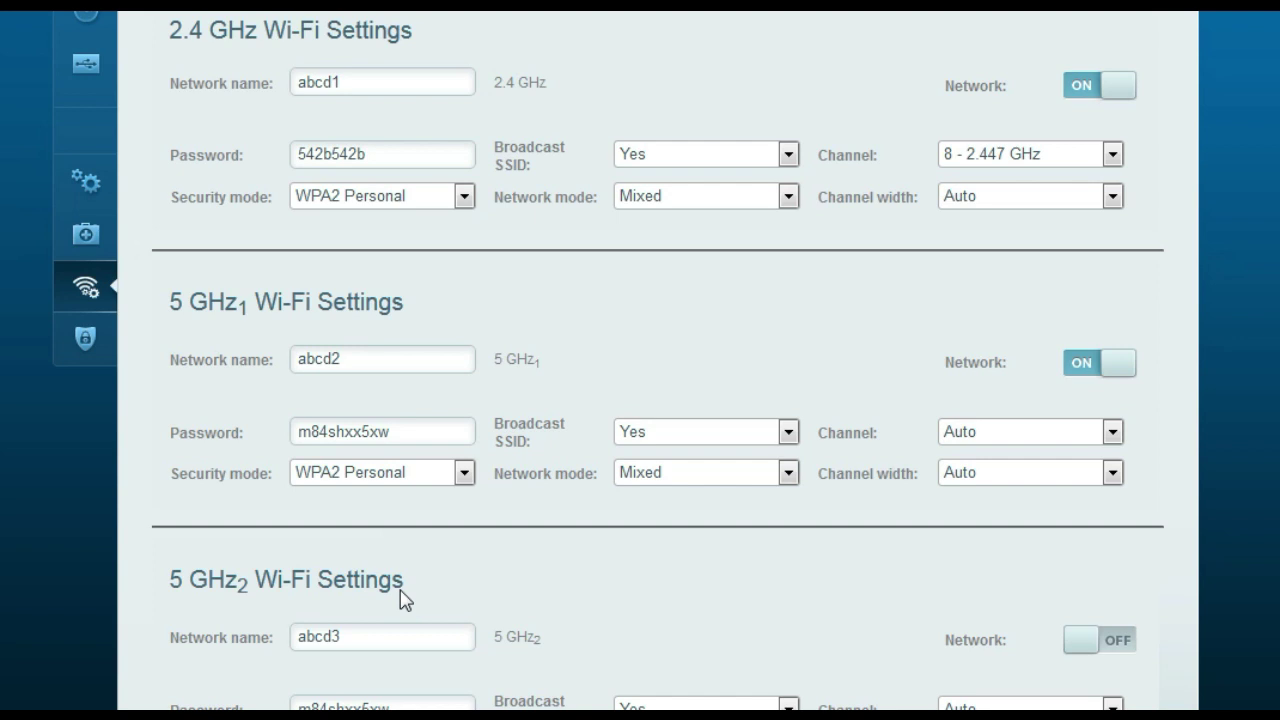
left_click(1080, 370)
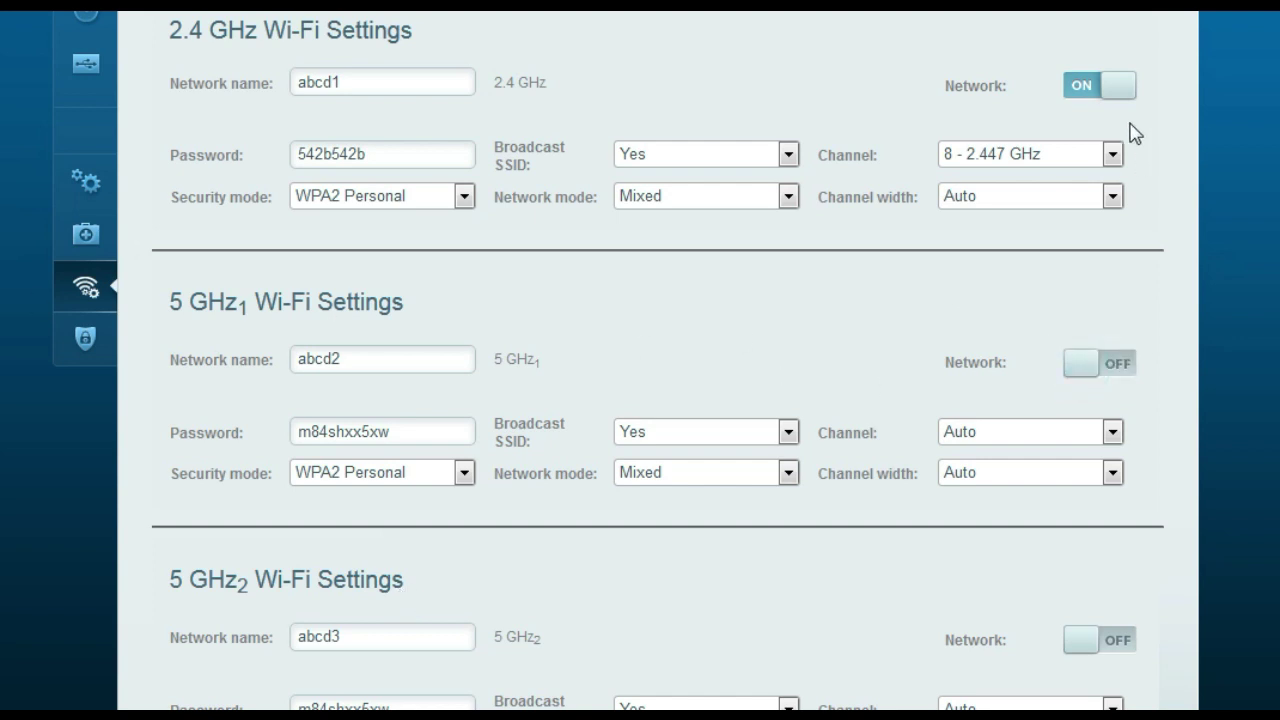
left_click(1080, 82)
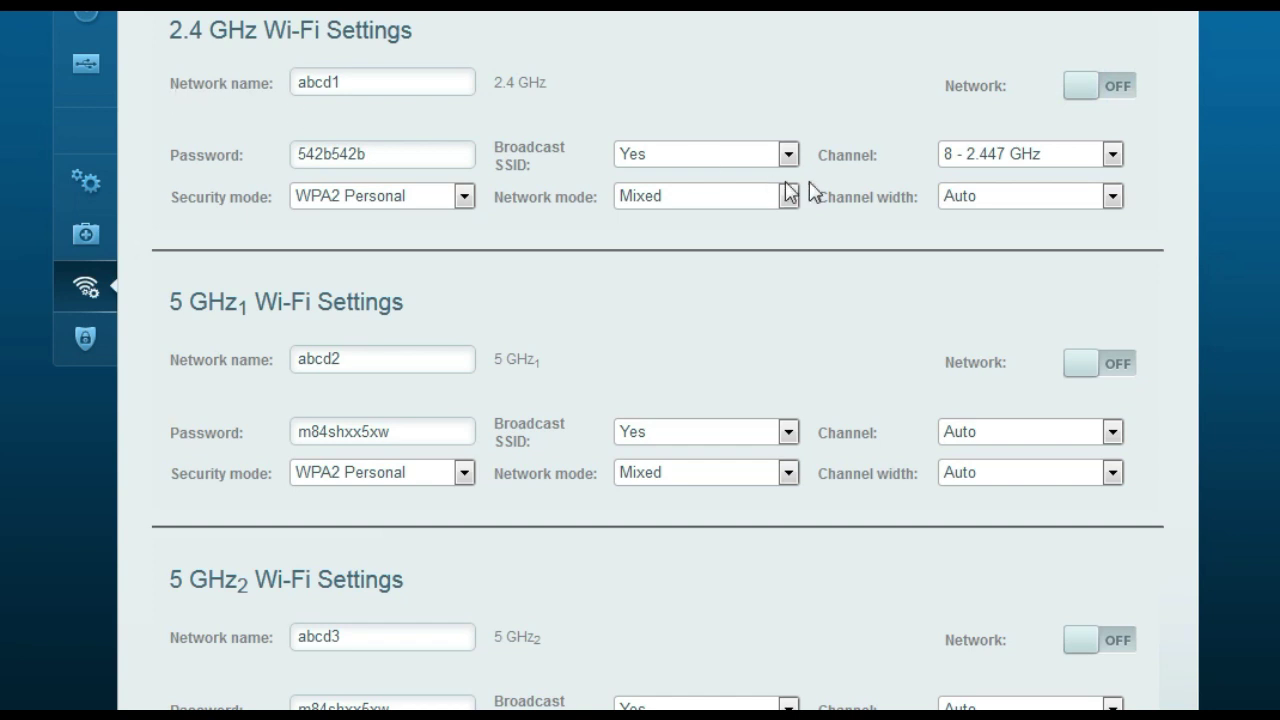
- Switch the 2.4 GHz, 5 GHz1 and 5 GHz2 wireless networks back on
left_click(1117, 90)
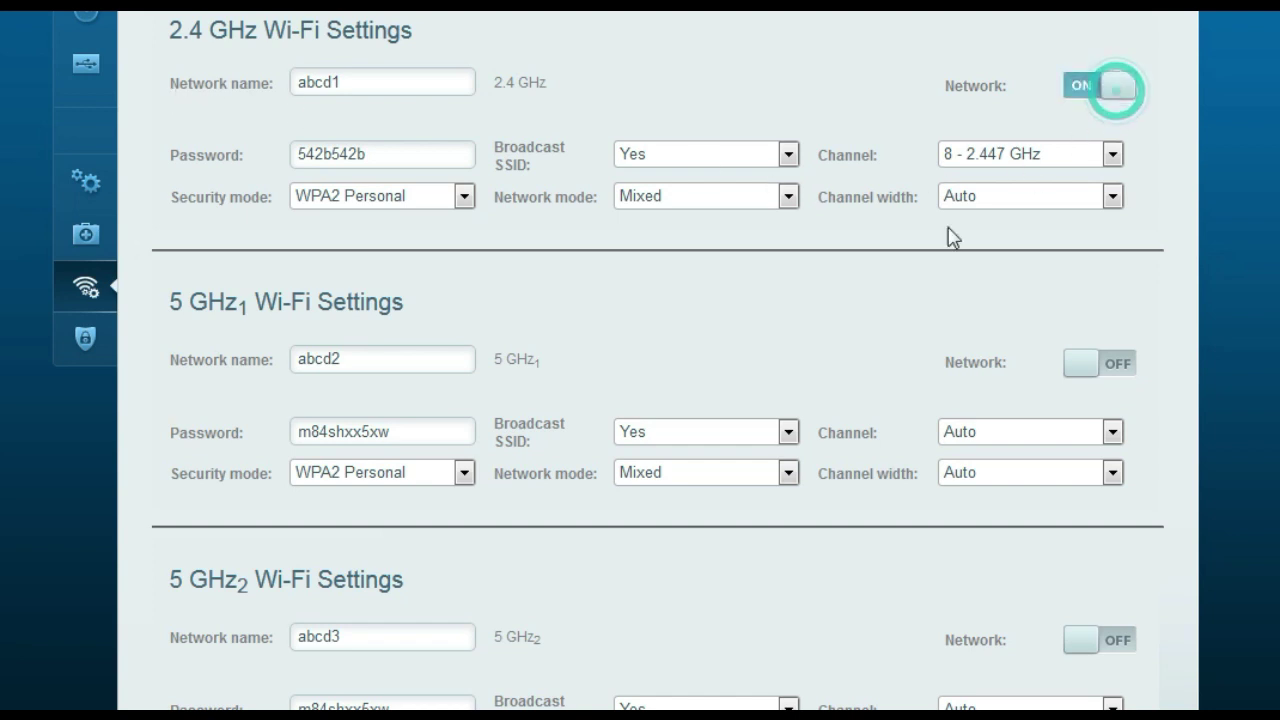
left_click(1120, 366)
left_click(1124, 646)
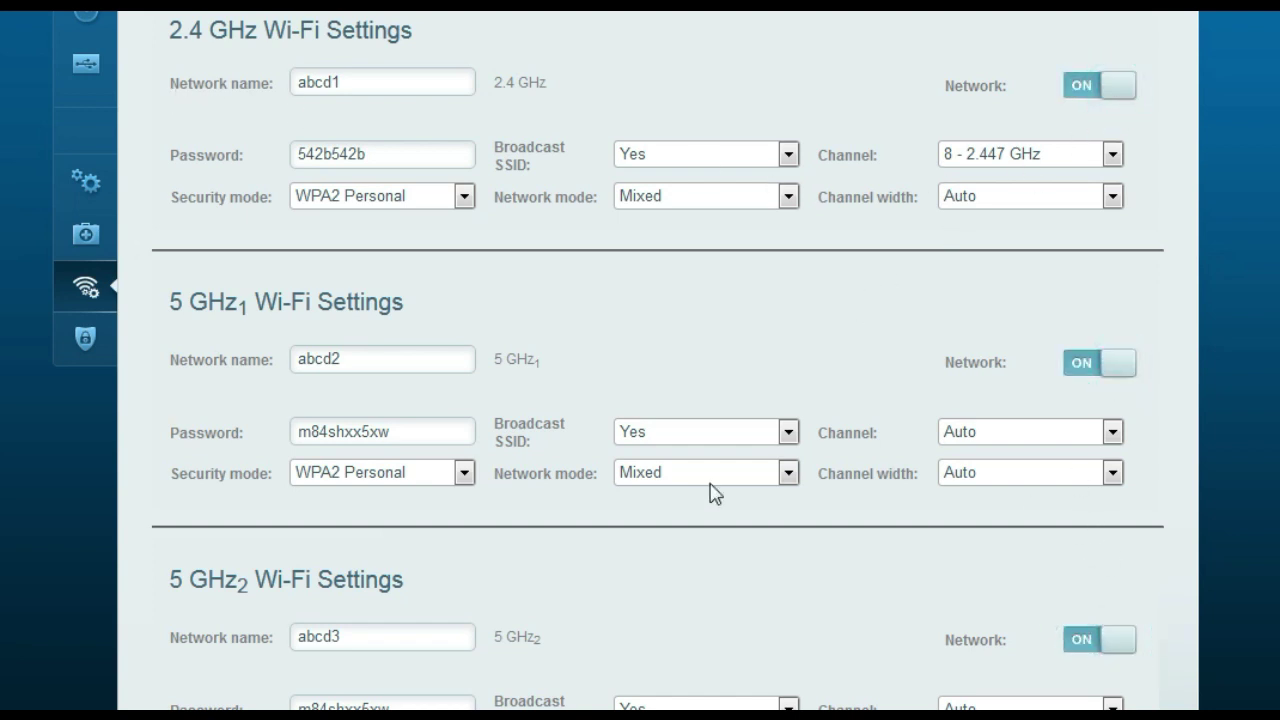
scroll(742, 440, "down", 3)
scroll(672, 449, "up", 4)
scroll(672, 449, "up", 2)
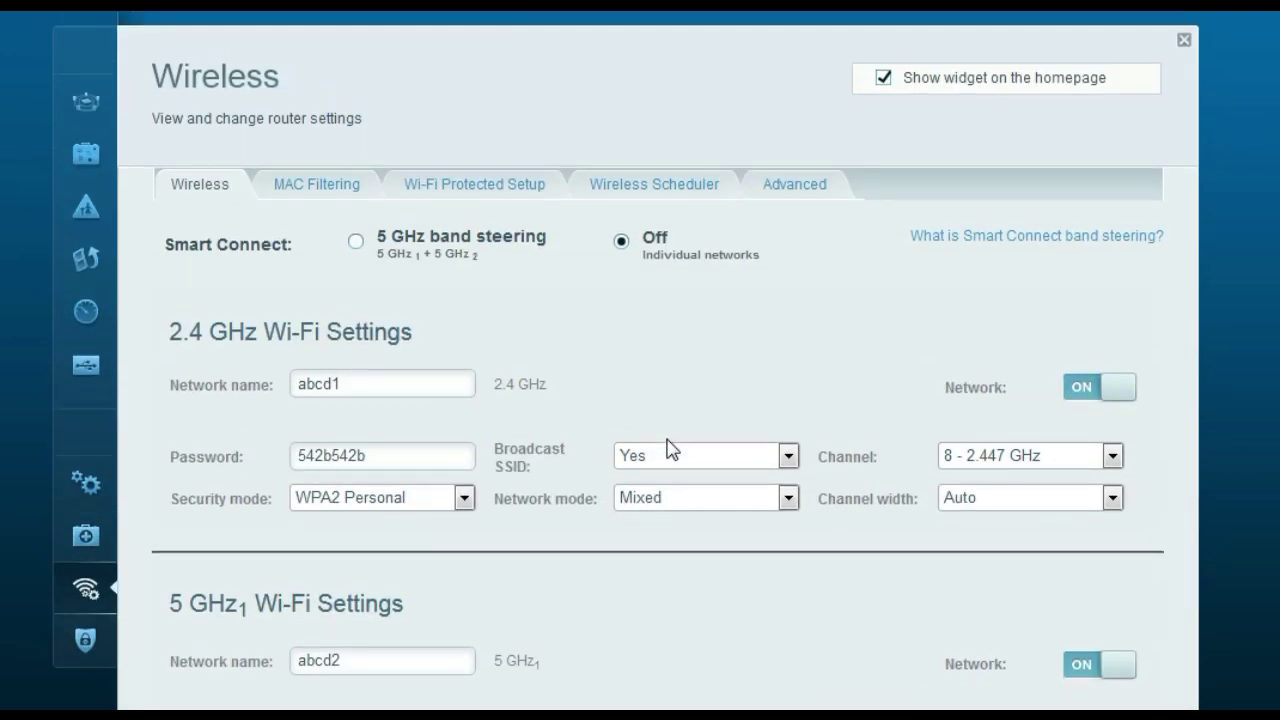
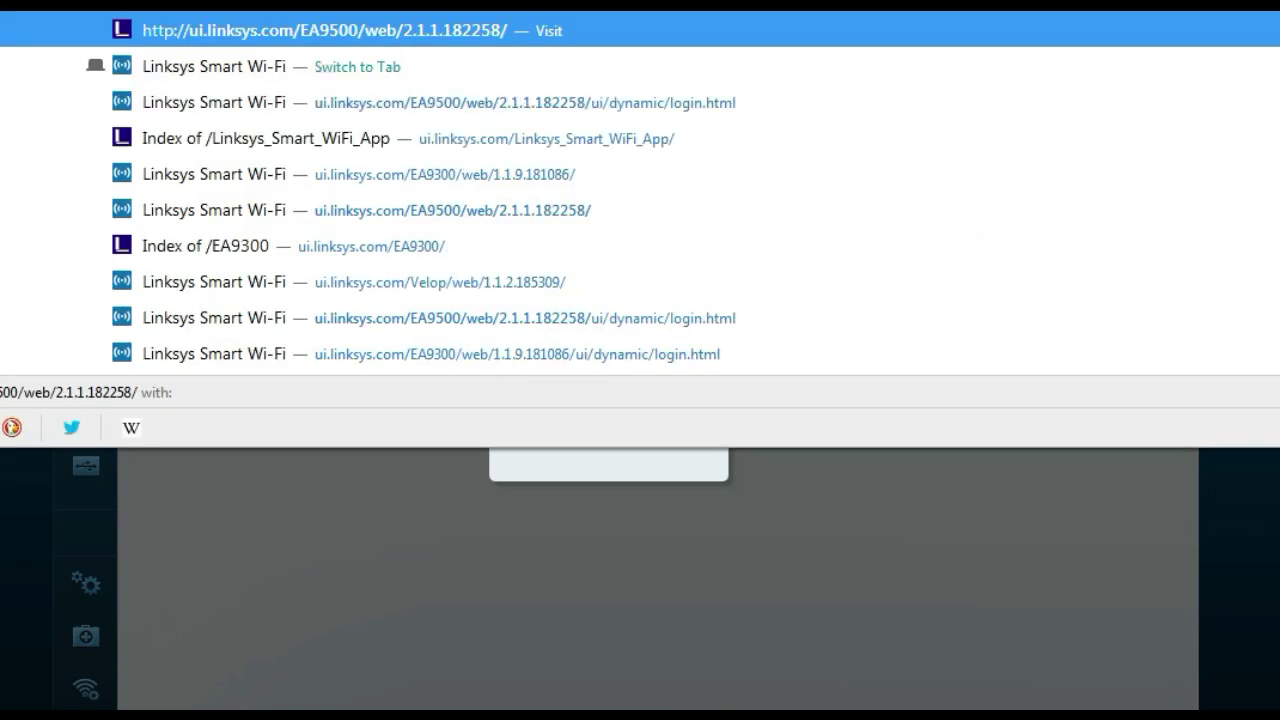
- Load ui.linksys.com/EA9500/web/2.1.1.182258/ and switch on guest access in the Guest Access settings
key("Return")
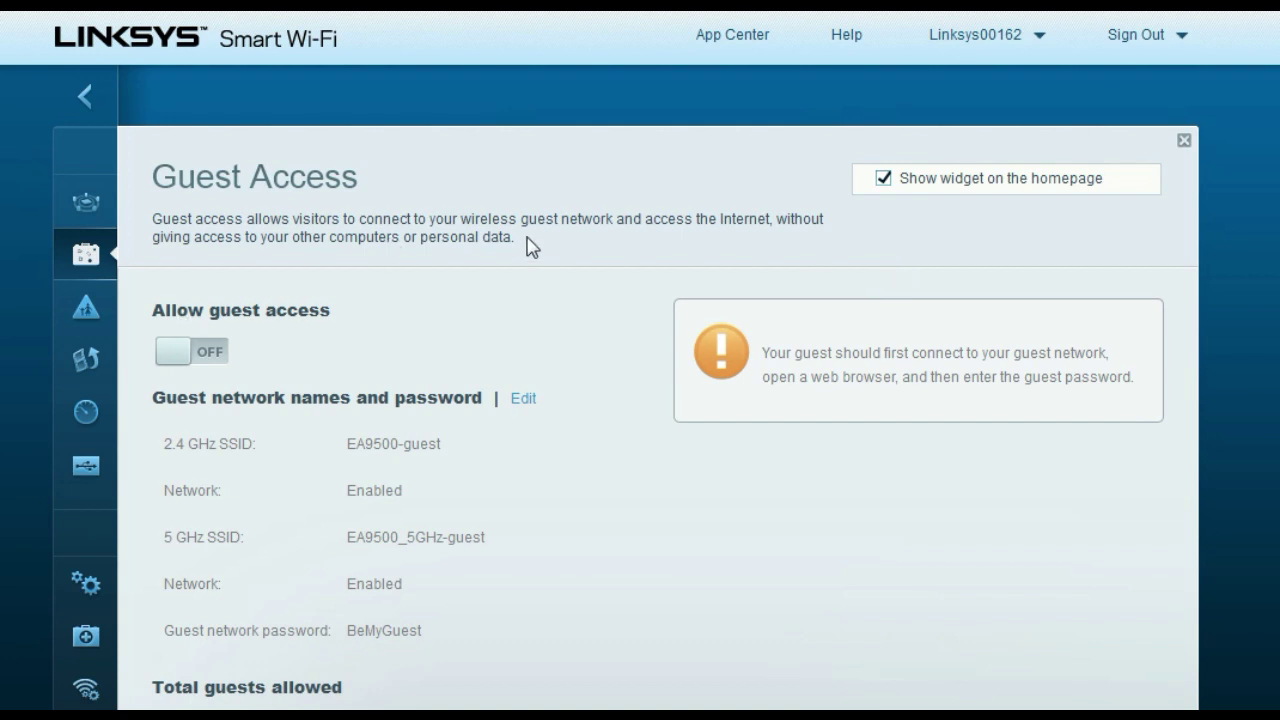
scroll(610, 278, "down", 2)
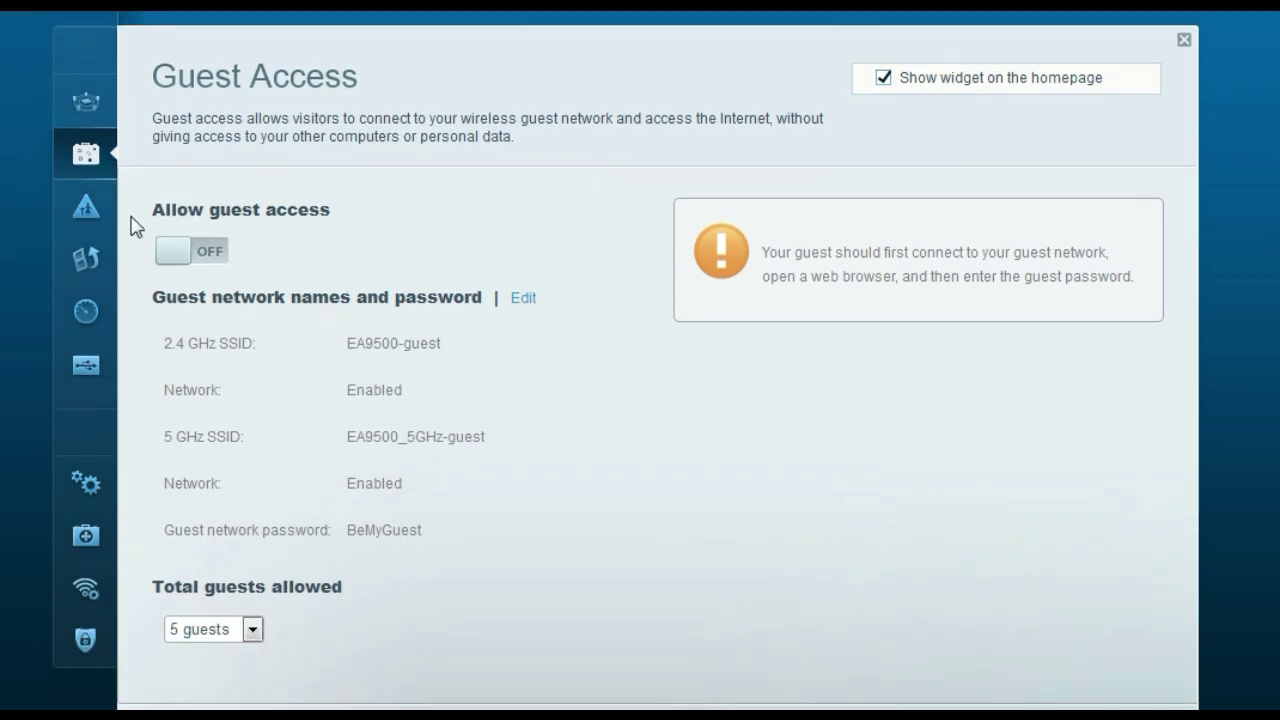
left_click(205, 254)
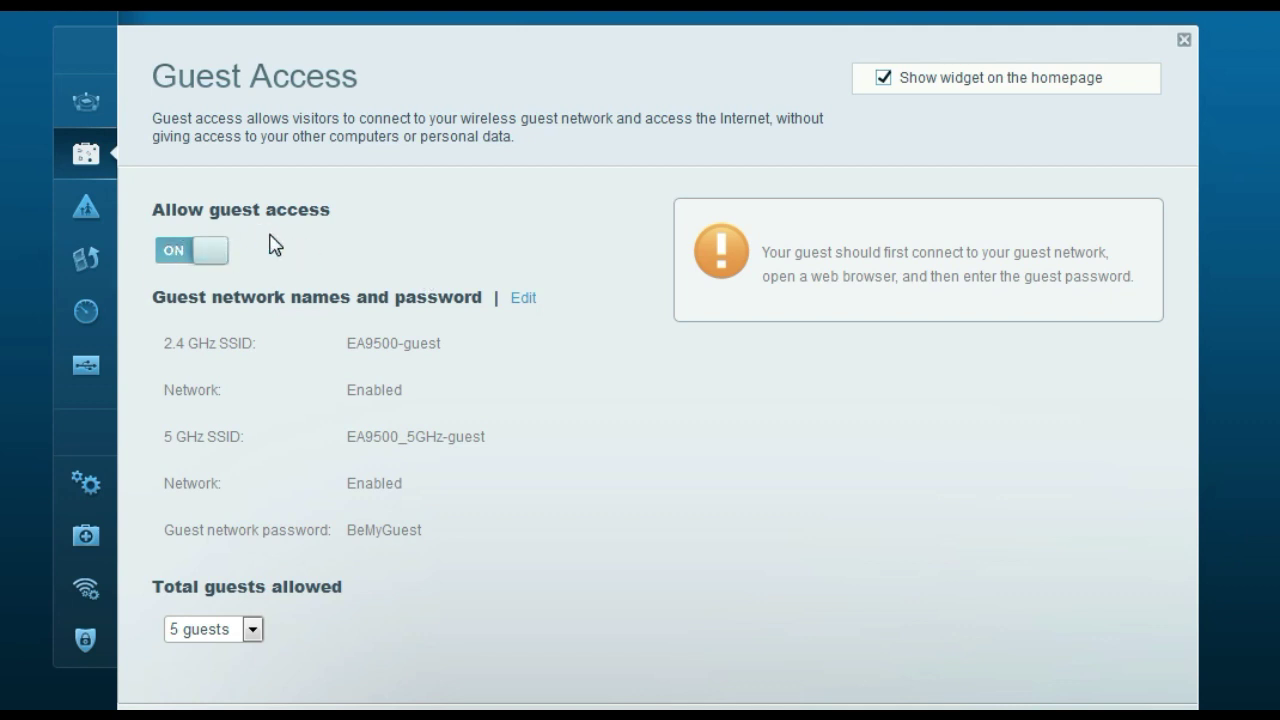
- Open the guest network names and password for editing and examine the 2.4 GHz SSID, 5 GHz SSID and password fields
scroll(555, 398, "down", 2)
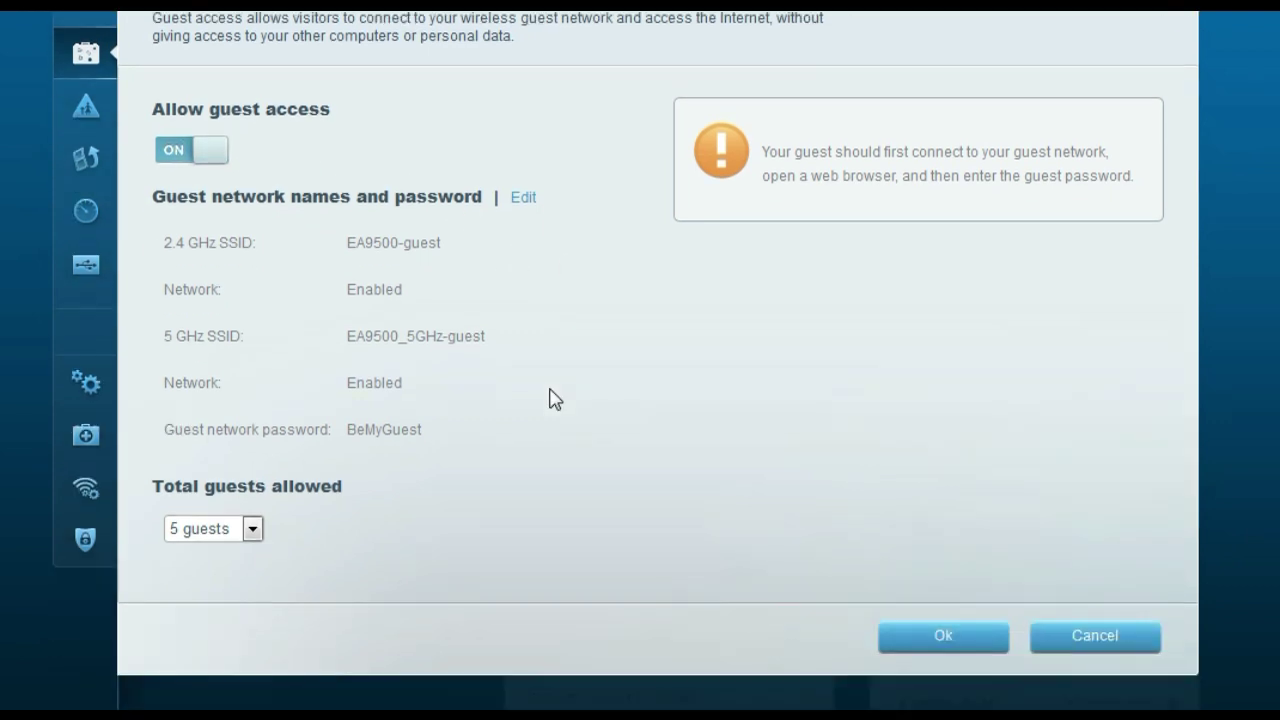
left_click(522, 200)
left_click(491, 243)
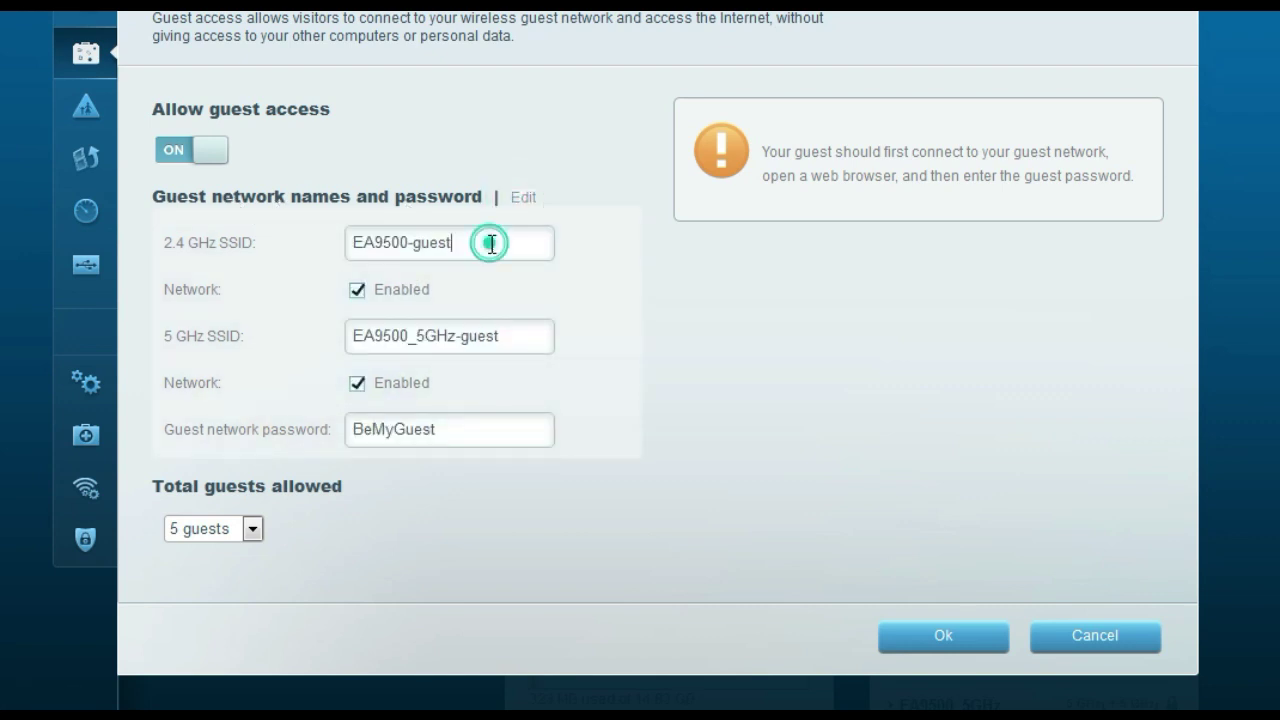
left_click(495, 337)
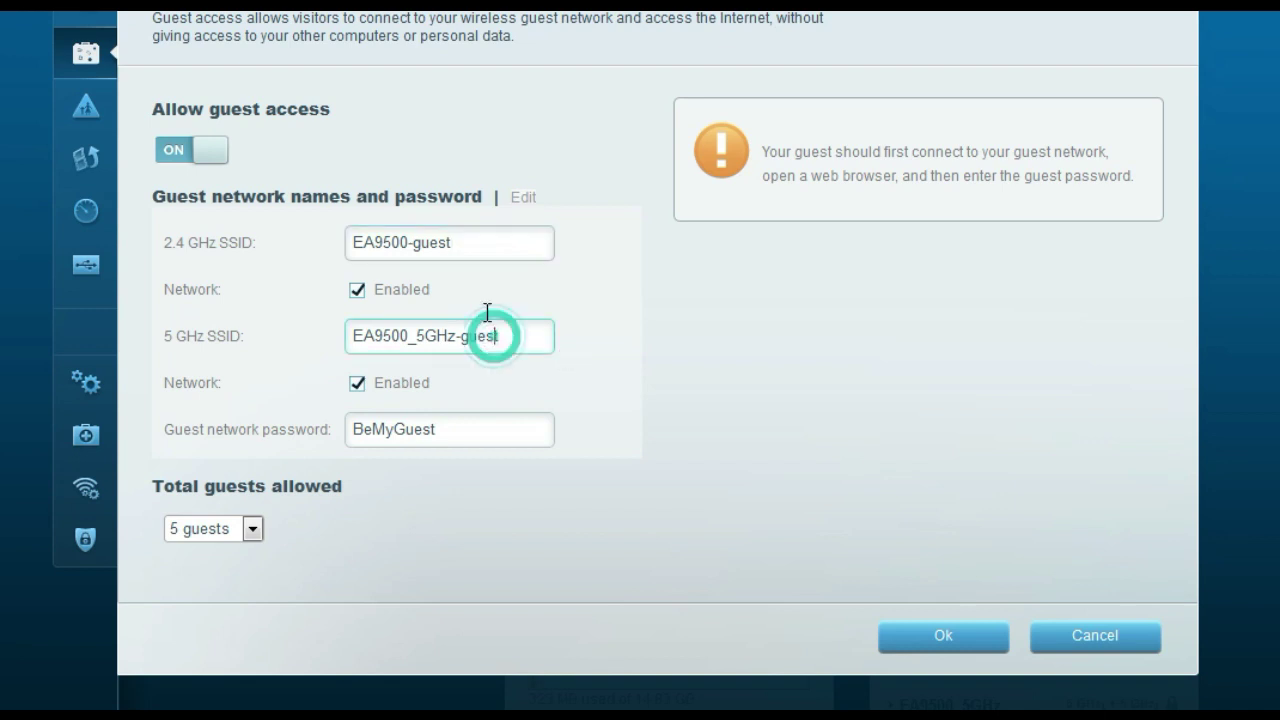
left_click(481, 243)
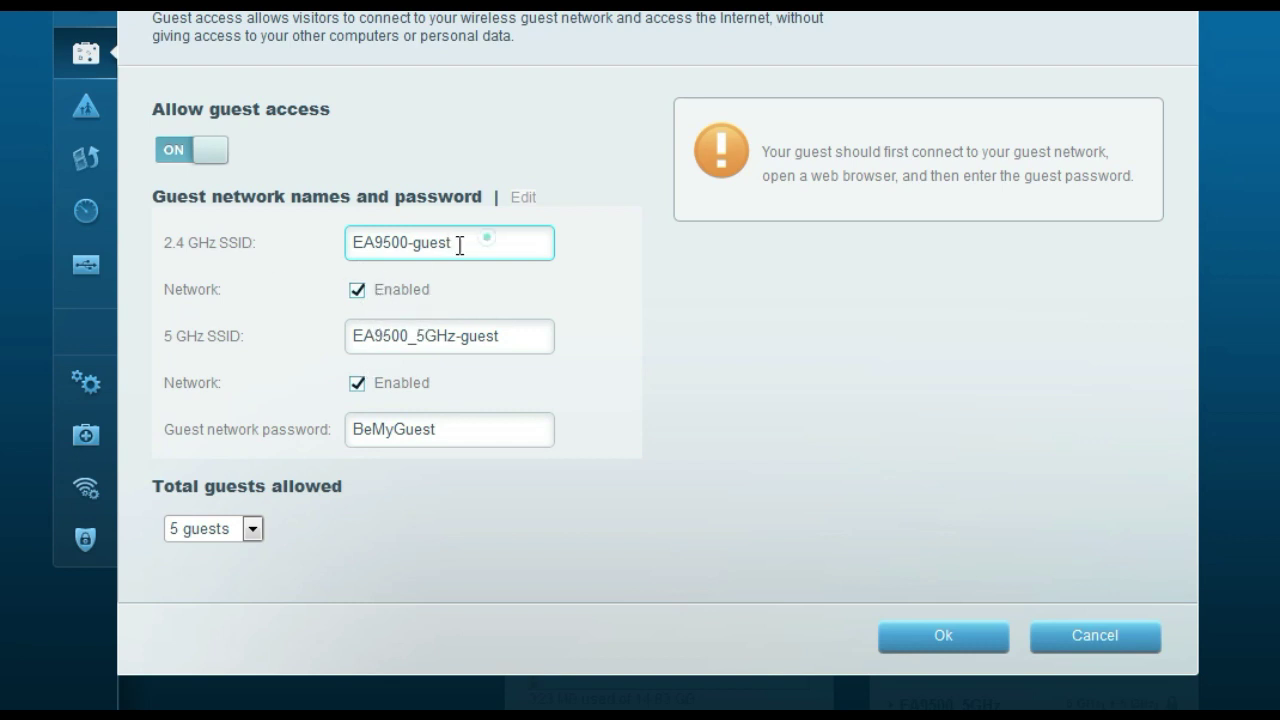
left_click_drag(460, 243, 352, 258)
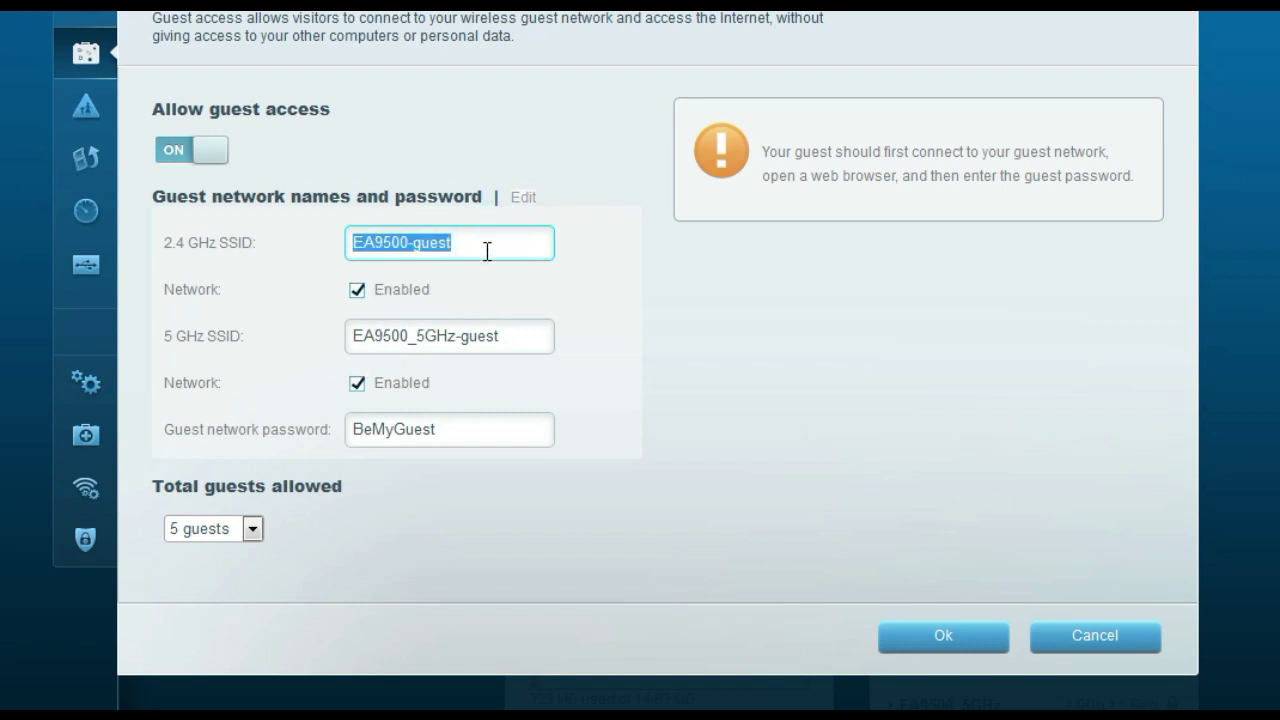
left_click_drag(520, 340, 305, 345)
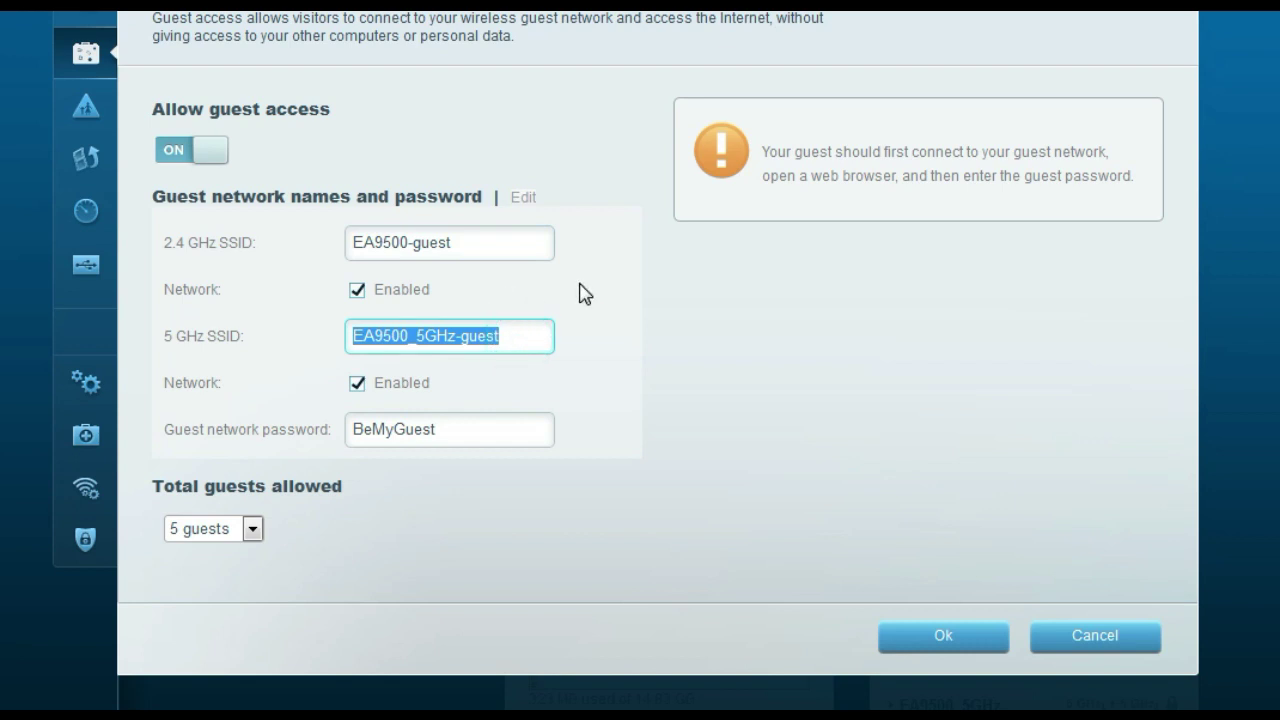
left_click(548, 336)
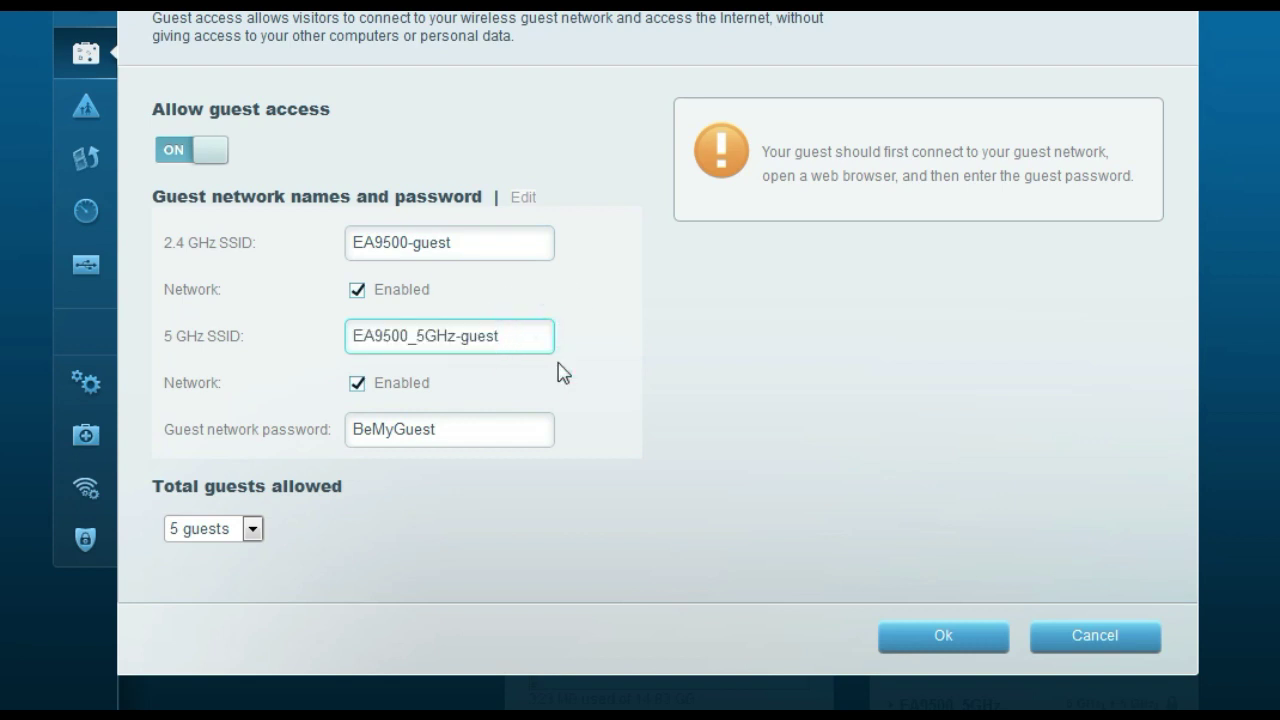
left_click_drag(471, 443, 280, 443)
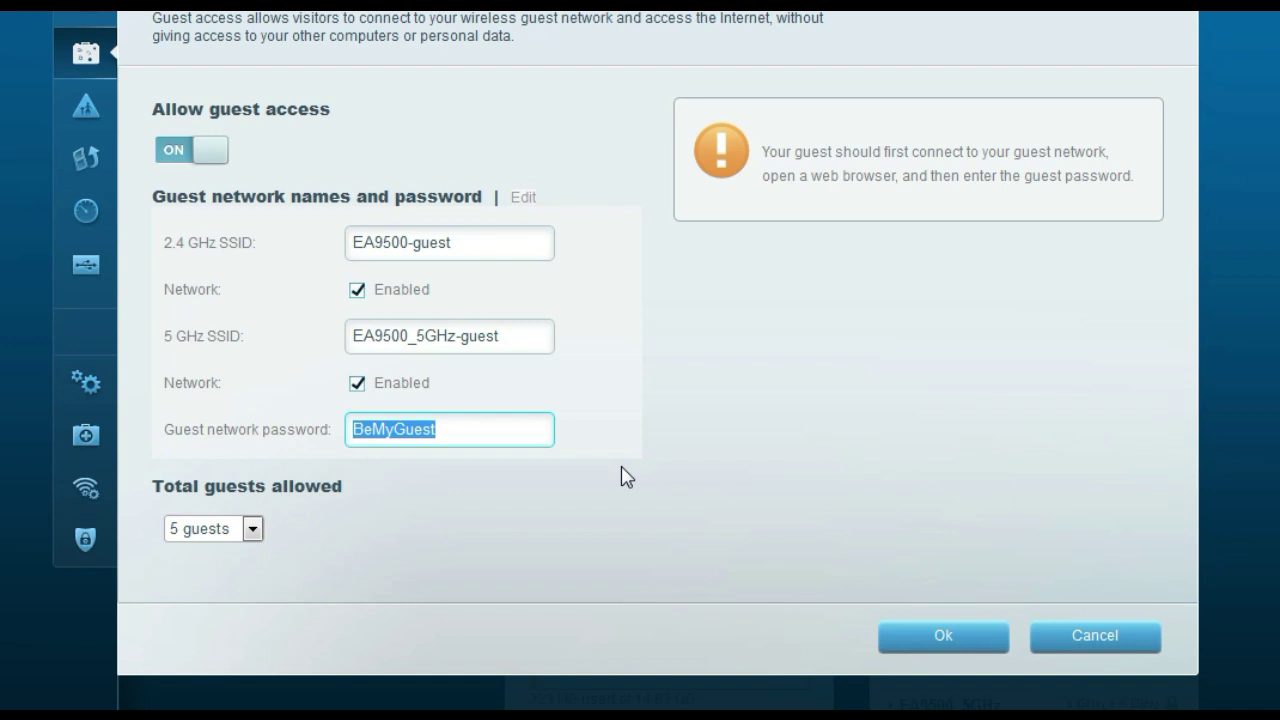
- Examine the available limits for the total number of guests allowed
left_click(253, 530)
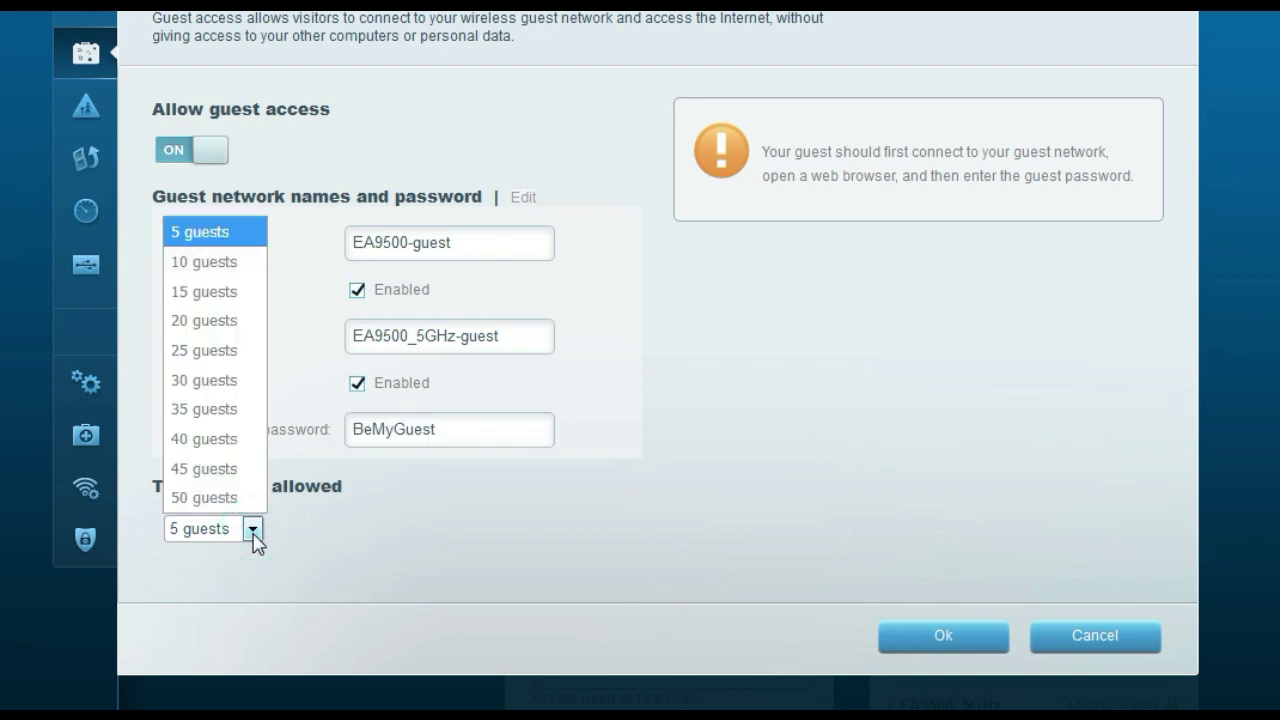
left_click(329, 550)
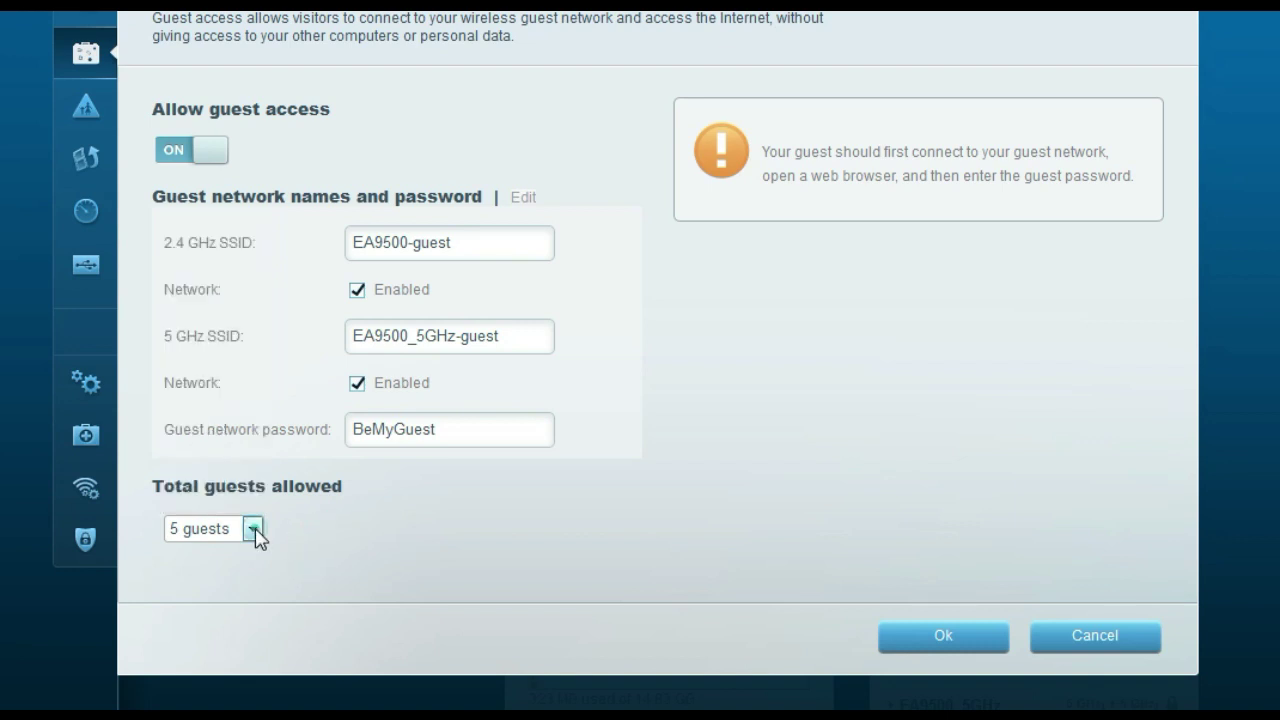
left_click(253, 530)
left_click(428, 553)
- Leave the Guest Access settings without saving and return to the router's overview of tools and widgets
scroll(757, 451, "up", 2)
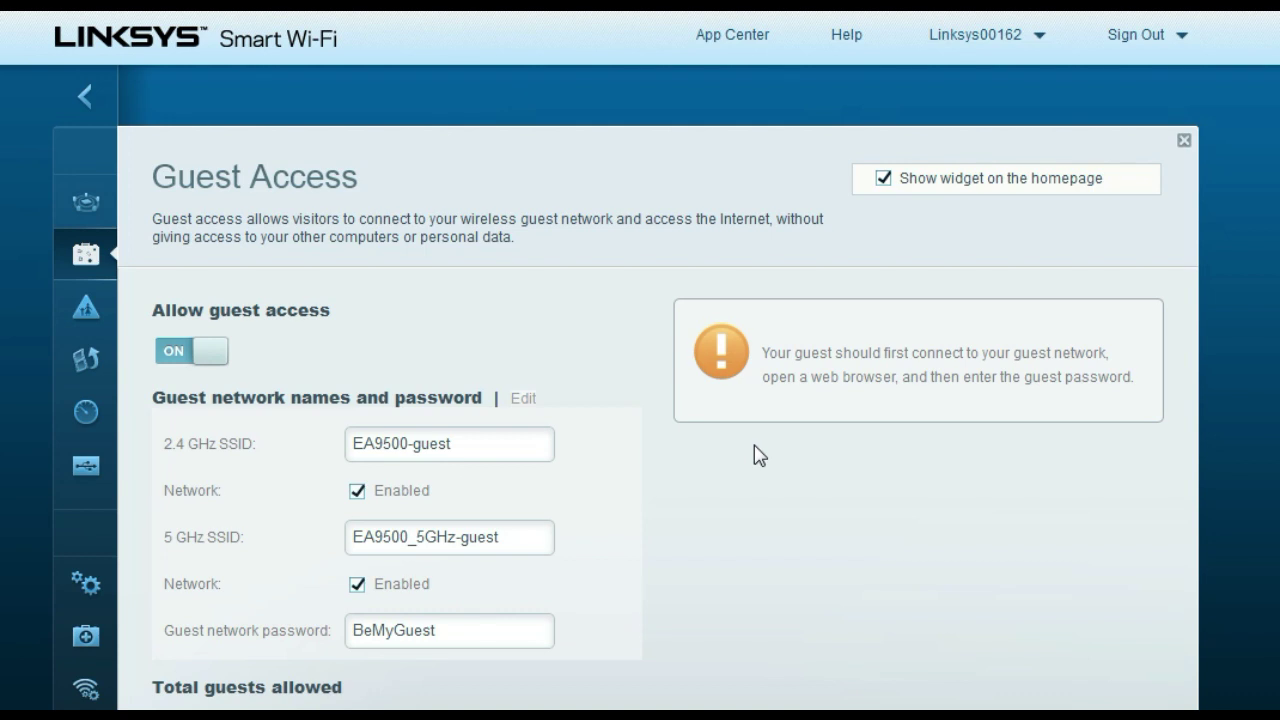
left_click(82, 98)
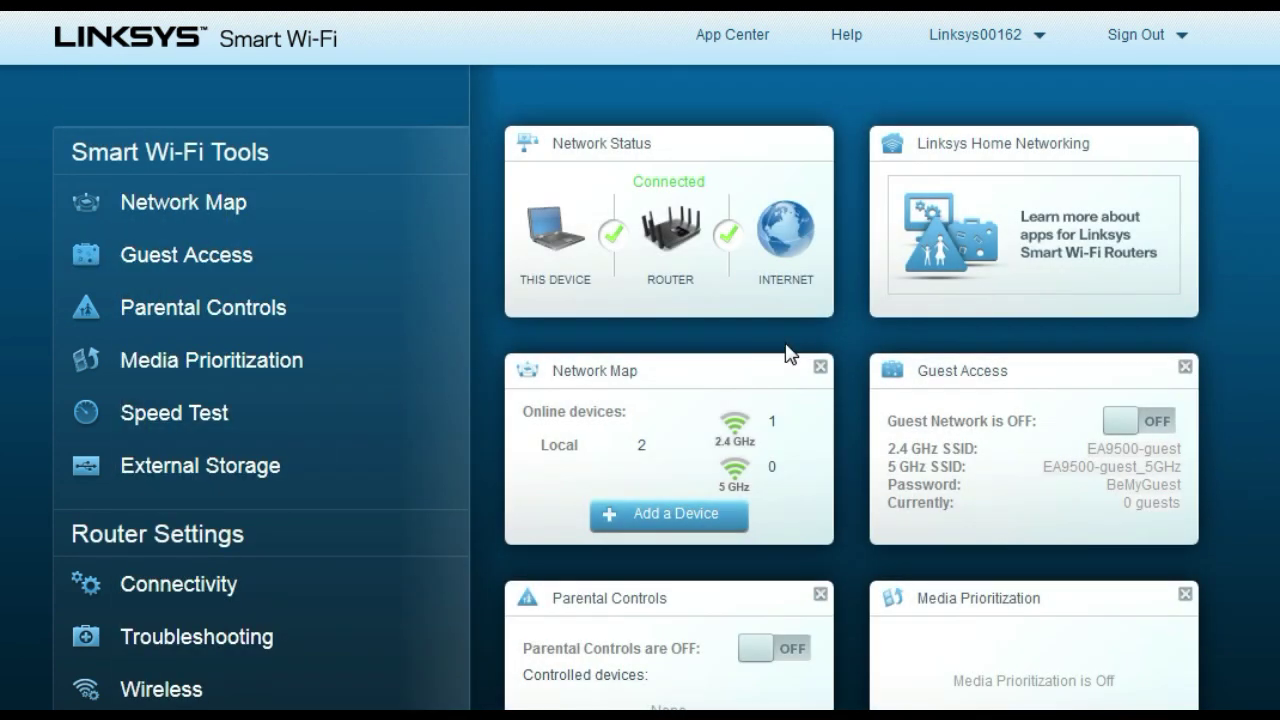
scroll(790, 353, "down", 1)
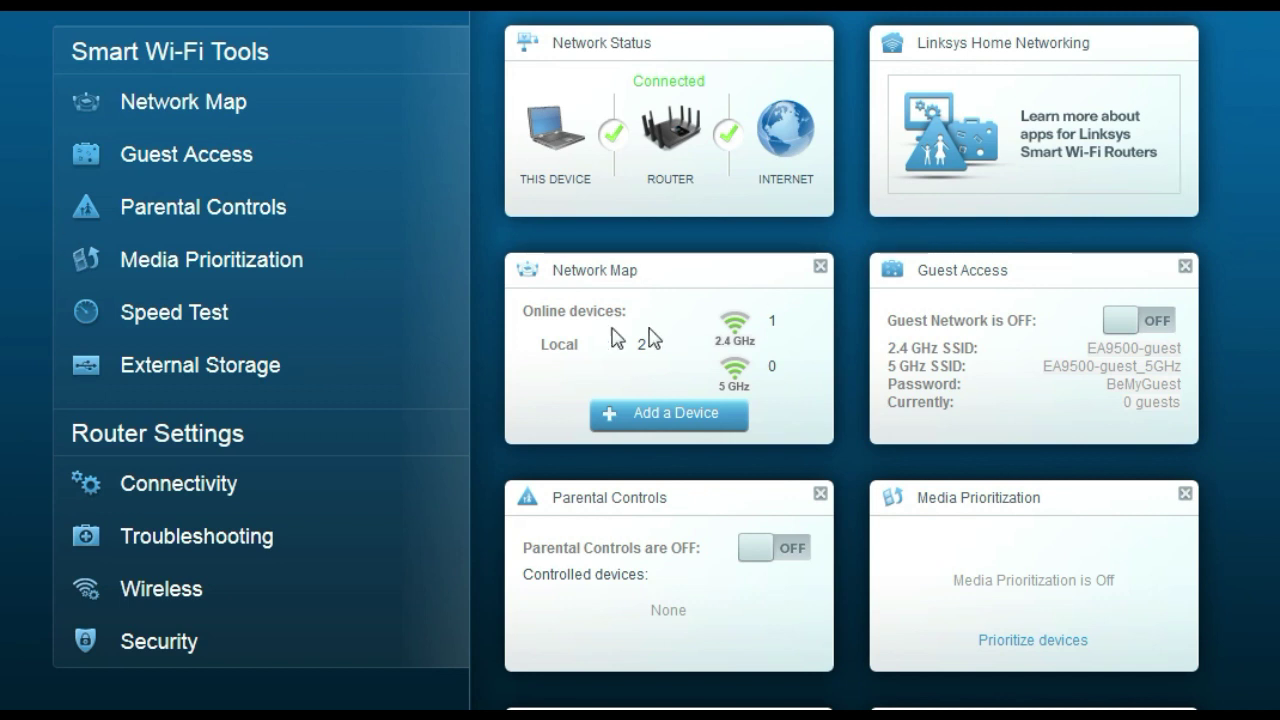
- Open the Connectivity settings and turn automatic router firmware updates on and back off
left_click(176, 488)
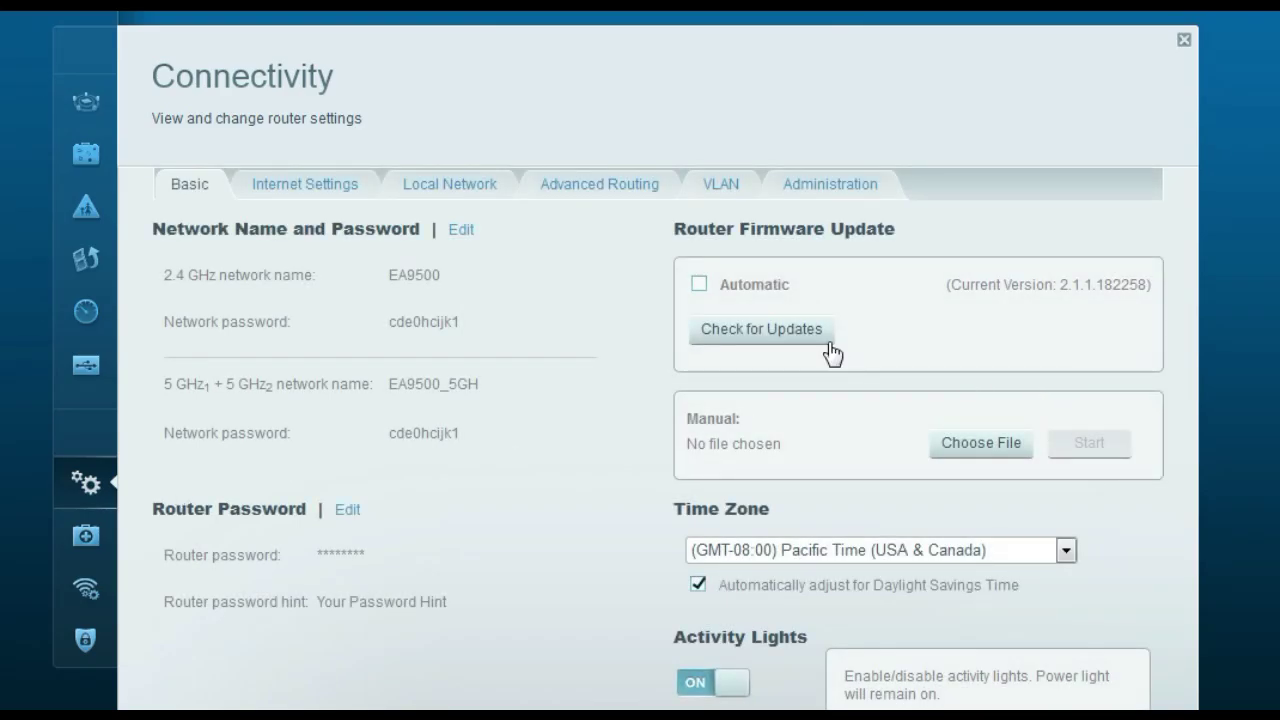
left_click(698, 284)
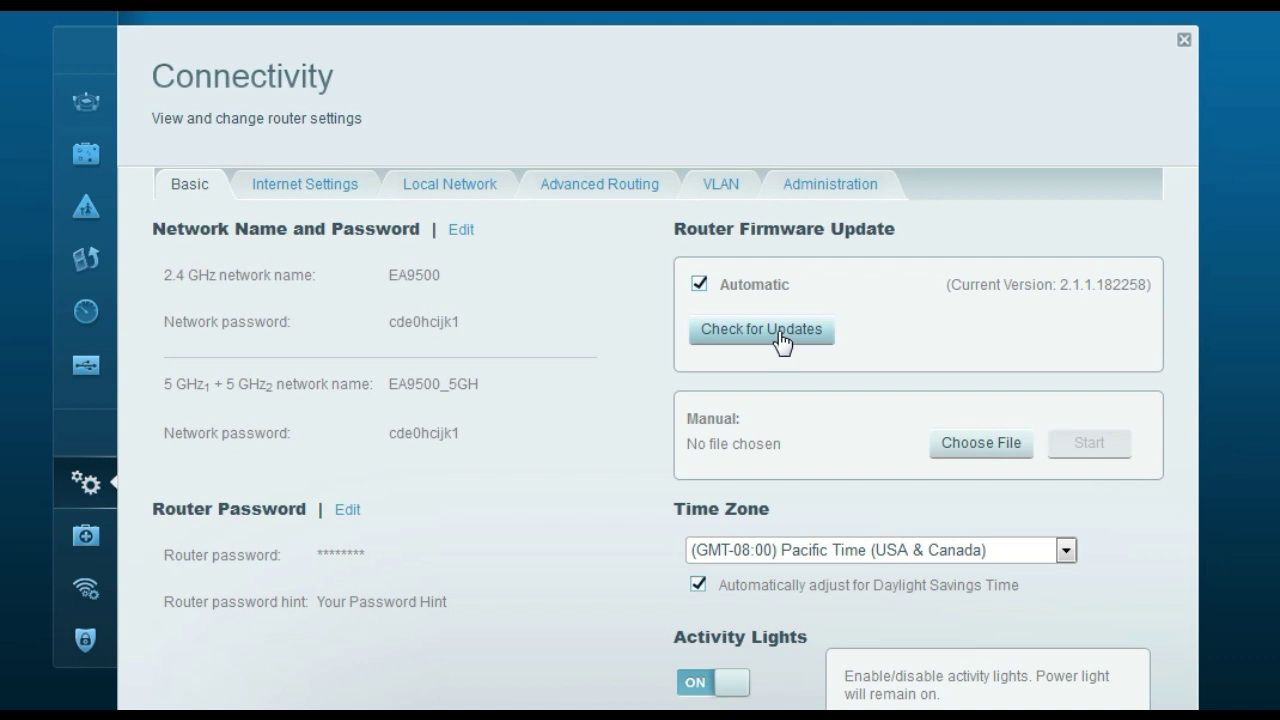
left_click(698, 284)
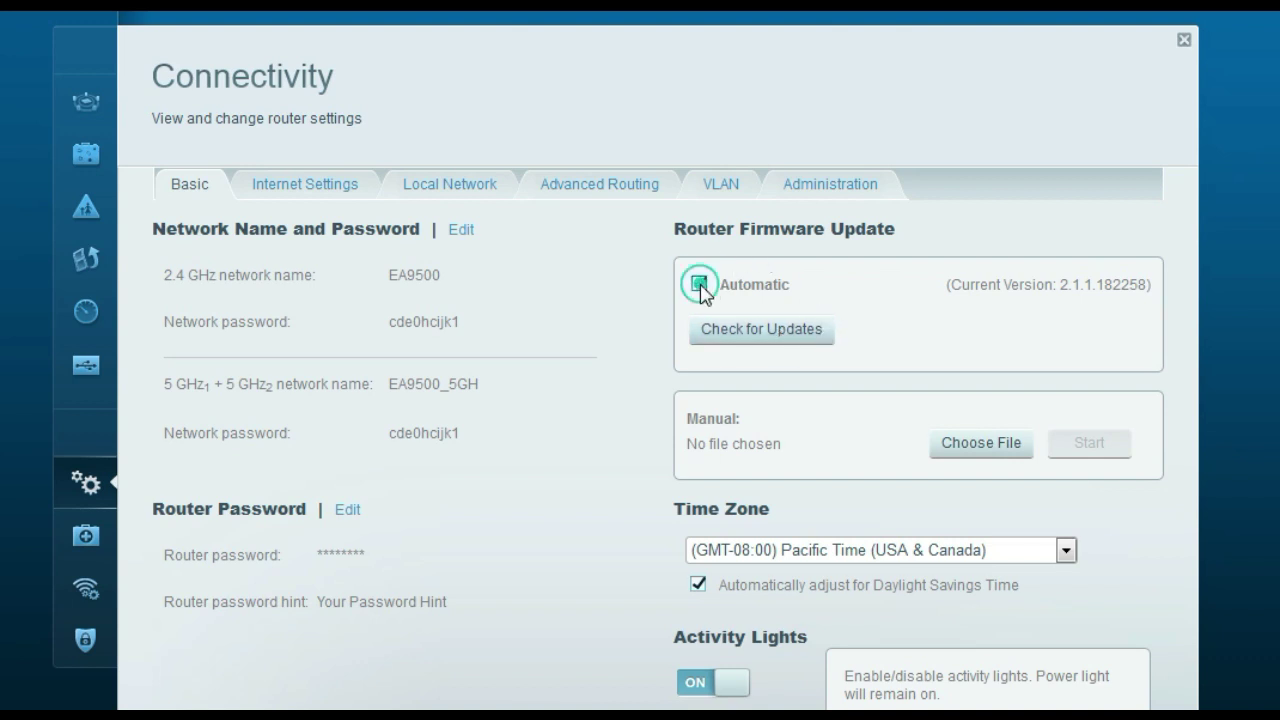